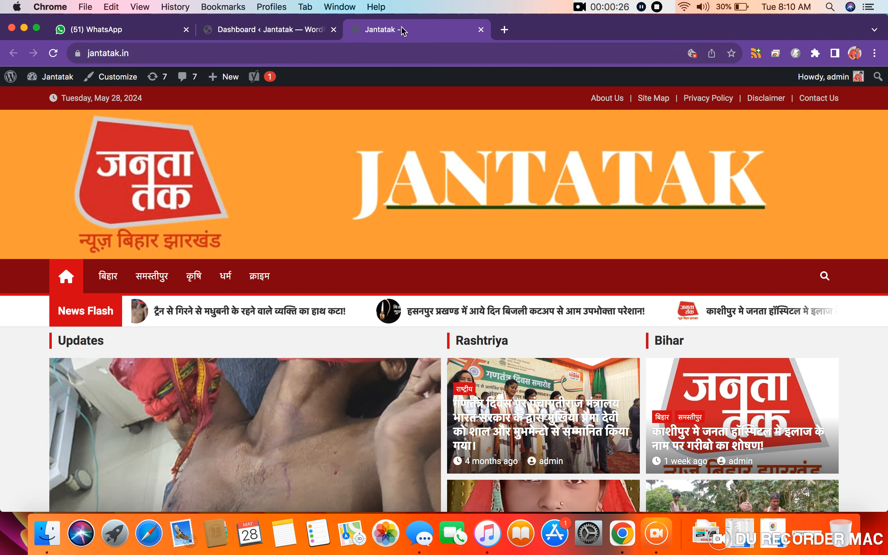
Look over the Jantatak home page, then open the page for adding new plugins in its WordPress dashboard
{"action": "scroll", "coordinate": [647, 254], "scroll_direction": "down", "scroll_amount": 20}
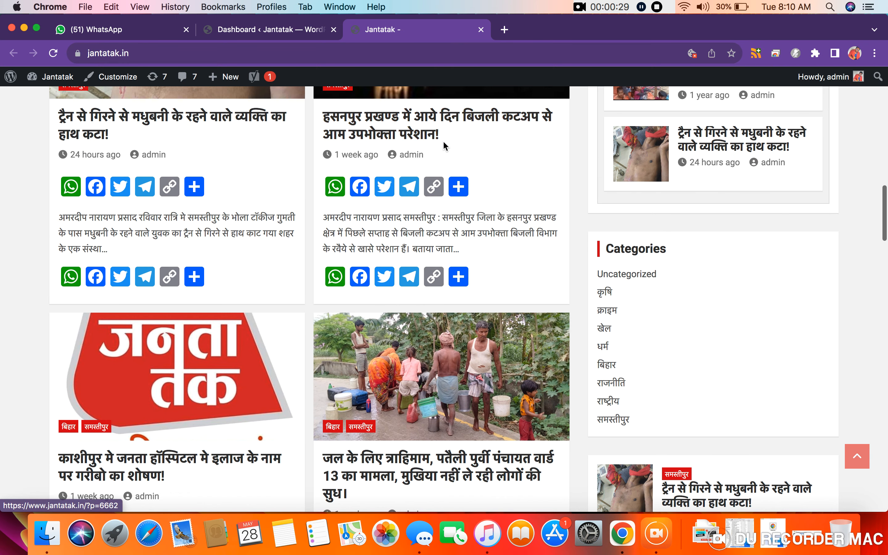
{"action": "left_click", "coordinate": [297, 32]}
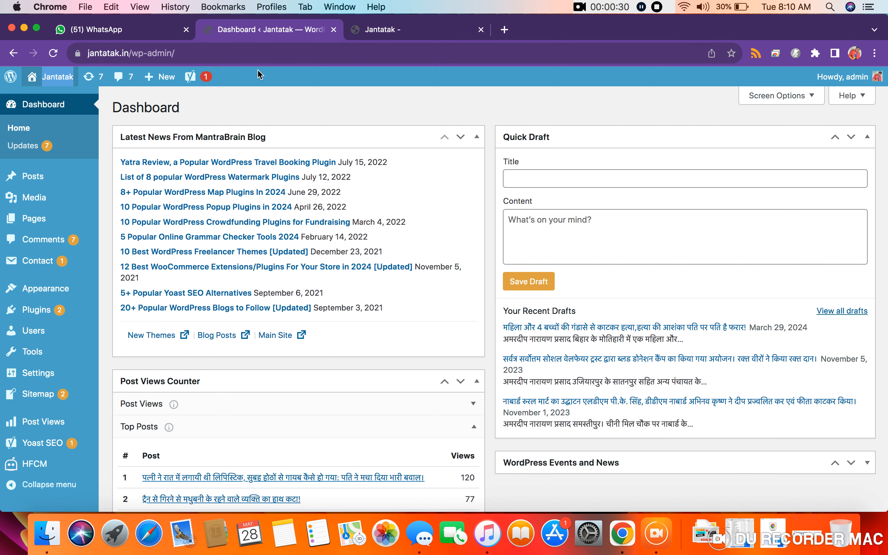
{"action": "scroll", "coordinate": [55, 441], "scroll_direction": "down", "scroll_amount": 2}
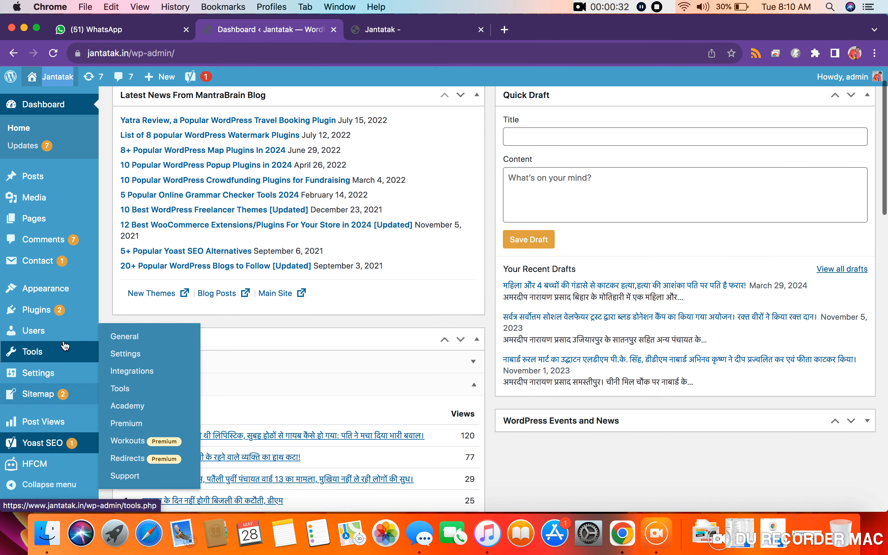
{"action": "mouse_move", "coordinate": [68, 318]}
{"action": "left_click", "coordinate": [135, 330]}
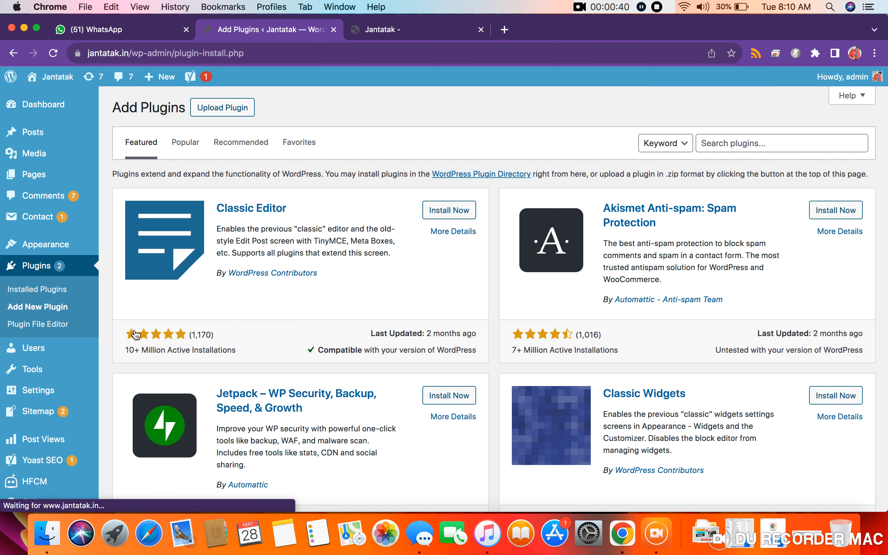
Search the plugin directory for "adsense" and activate the Ads by WPQuads plugin
{"action": "left_click", "coordinate": [793, 144]}
{"action": "type", "text": "adsense"}
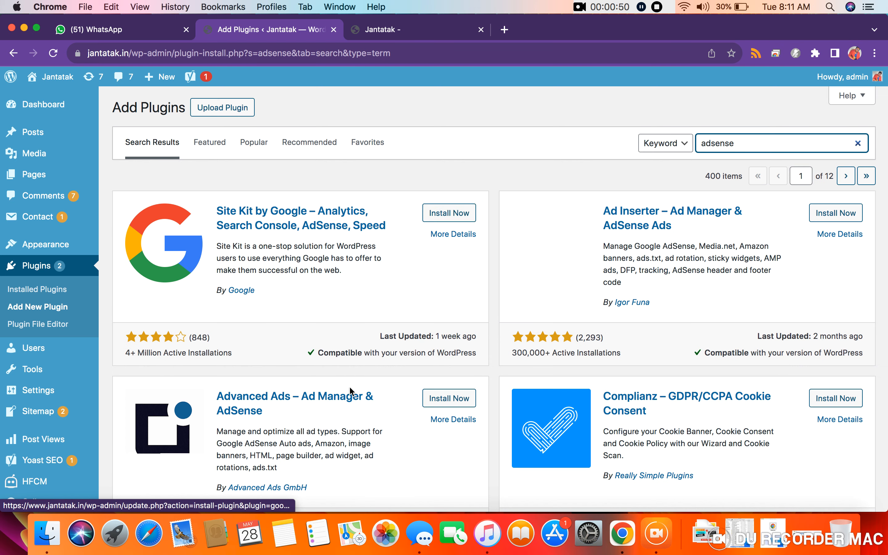
{"action": "scroll", "coordinate": [351, 389], "scroll_direction": "down", "scroll_amount": 5}
{"action": "scroll", "coordinate": [351, 389], "scroll_direction": "down", "scroll_amount": 3}
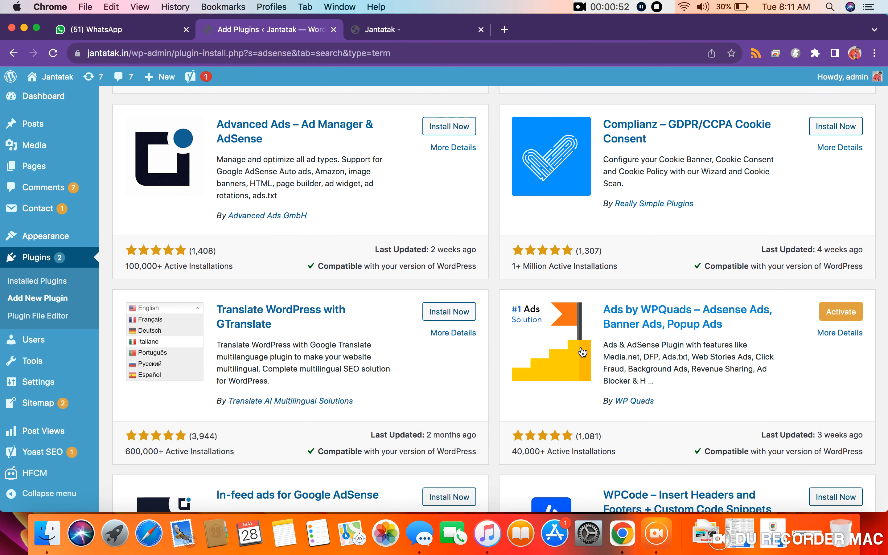
{"action": "left_click", "coordinate": [836, 314]}
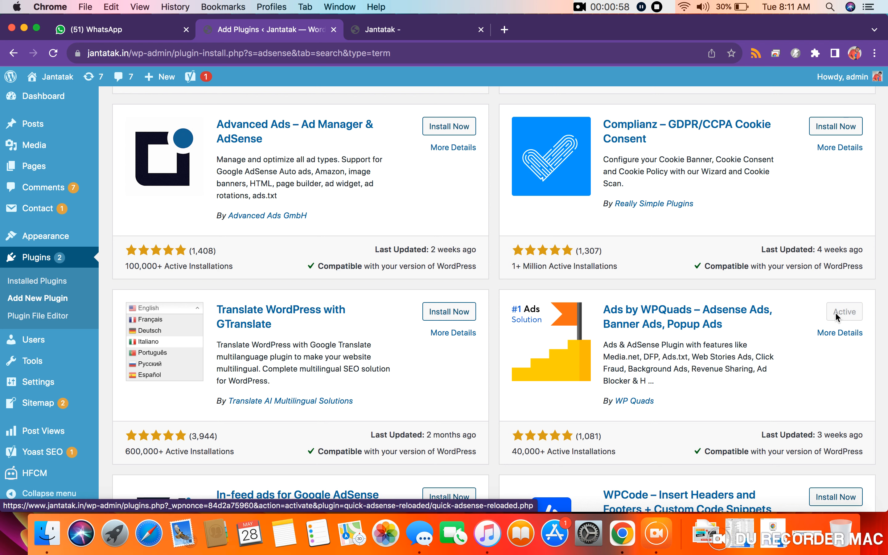
Reload the dashboard and open the WP QUADS ads list
{"action": "left_click", "coordinate": [54, 53]}
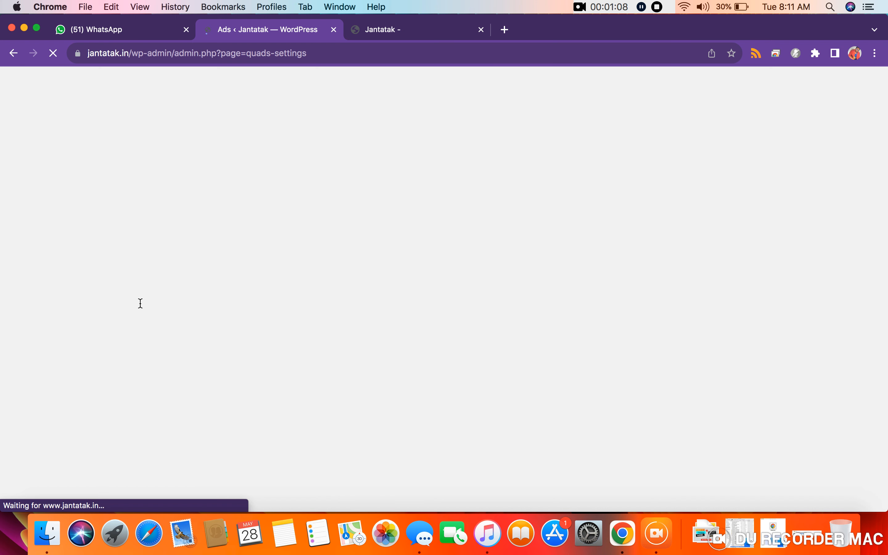
{"action": "scroll", "coordinate": [79, 350], "scroll_direction": "down", "scroll_amount": 2}
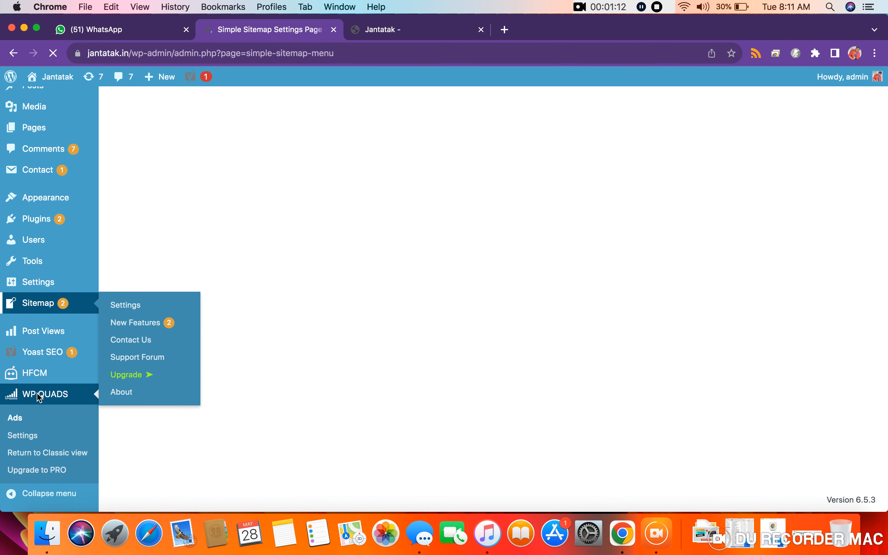
{"action": "scroll", "coordinate": [40, 407], "scroll_direction": "down", "scroll_amount": 6}
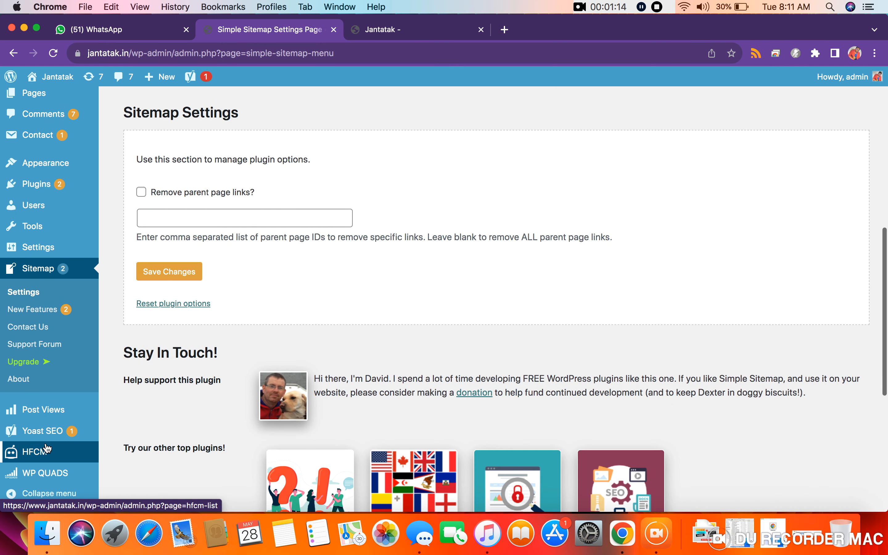
{"action": "mouse_move", "coordinate": [48, 474]}
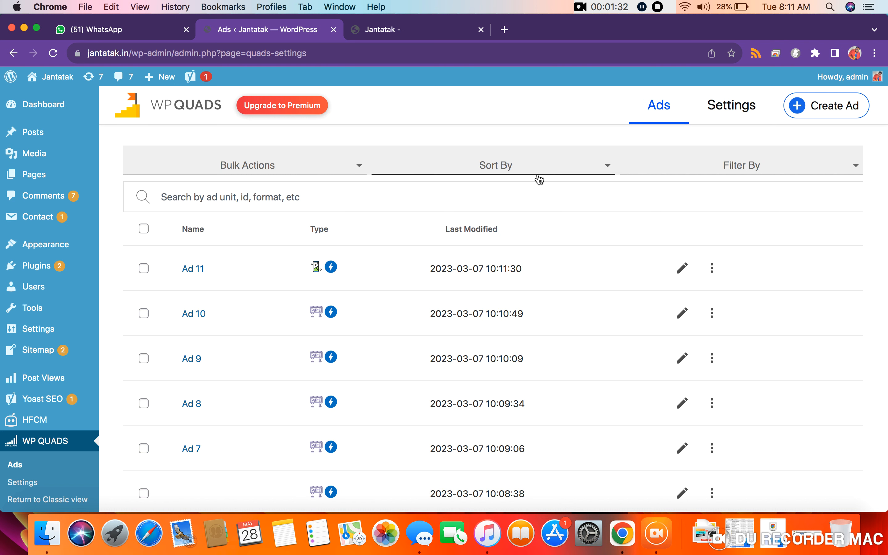
Select all existing ads in the WP QUADS list and bulk delete them, confirming the deletion
{"action": "left_click", "coordinate": [403, 30]}
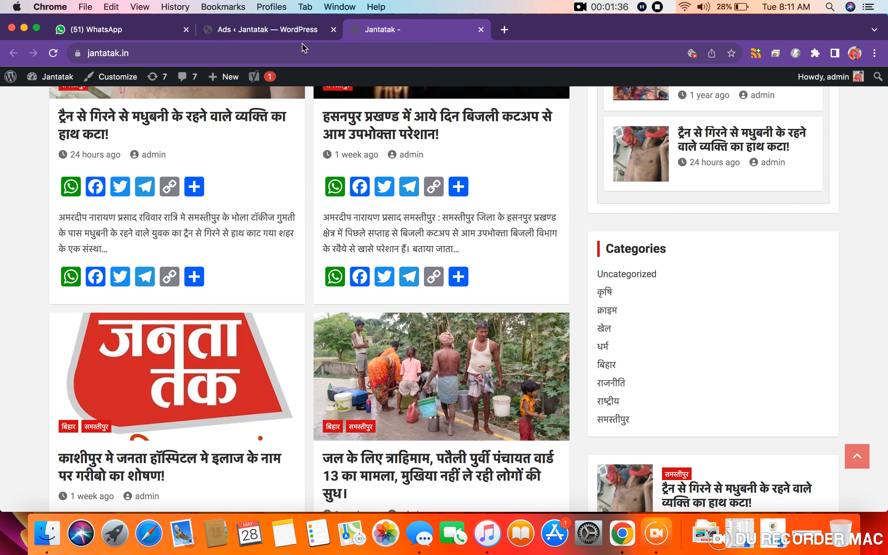
{"action": "left_click", "coordinate": [303, 31]}
{"action": "scroll", "coordinate": [312, 290], "scroll_direction": "down", "scroll_amount": 6}
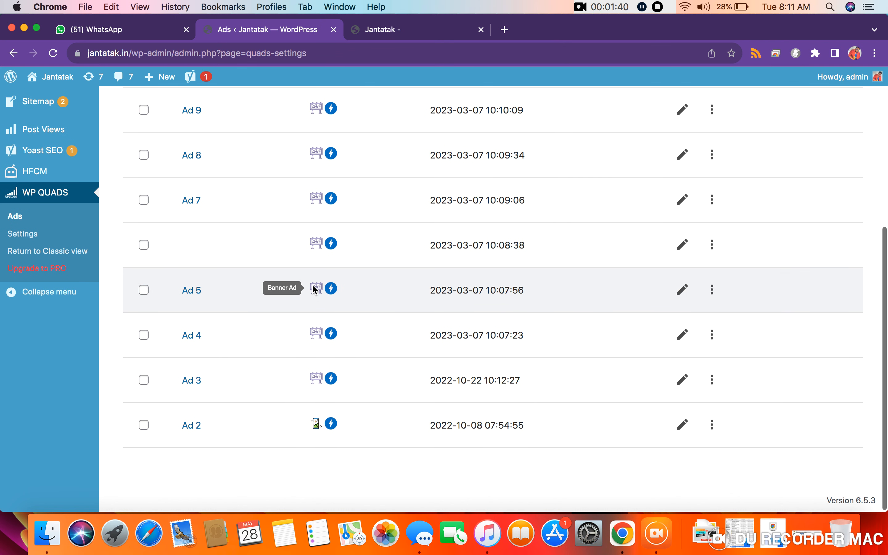
{"action": "scroll", "coordinate": [315, 290], "scroll_direction": "up", "scroll_amount": 7}
{"action": "left_click", "coordinate": [144, 230]}
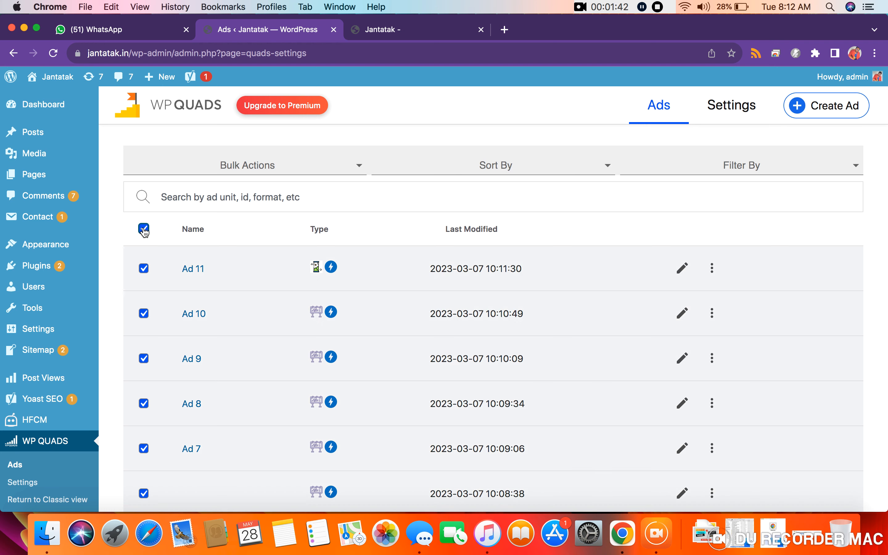
{"action": "left_click", "coordinate": [785, 170]}
{"action": "left_click", "coordinate": [589, 105]}
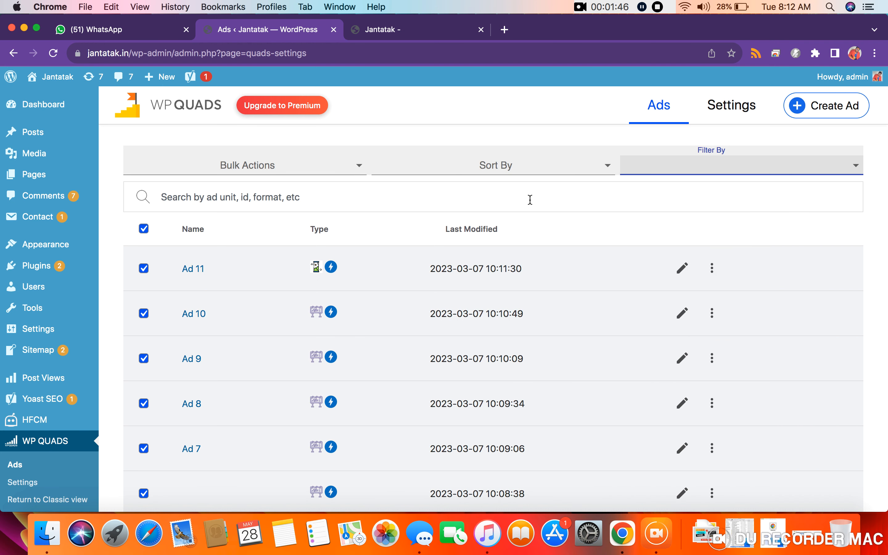
{"action": "scroll", "coordinate": [510, 258], "scroll_direction": "down", "scroll_amount": 7}
{"action": "scroll", "coordinate": [512, 261], "scroll_direction": "up", "scroll_amount": 7}
{"action": "left_click", "coordinate": [357, 173]}
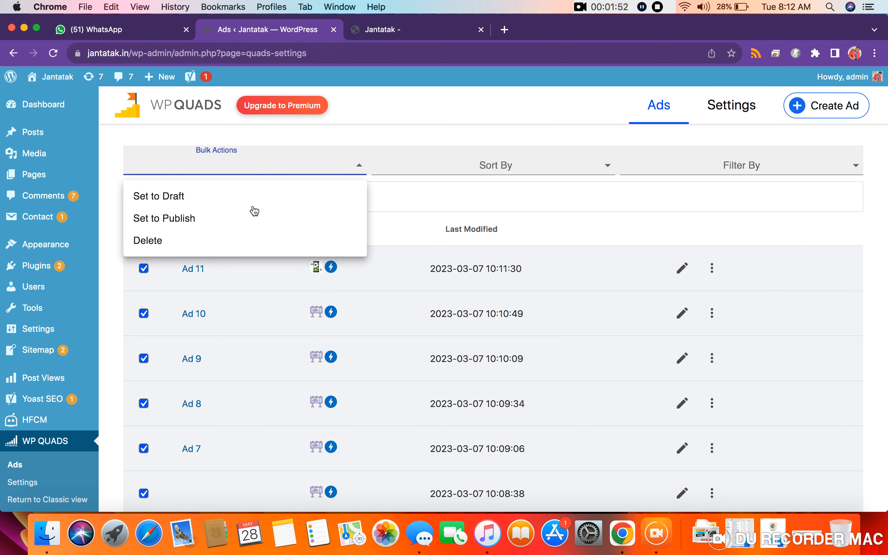
{"action": "left_click", "coordinate": [199, 243]}
{"action": "left_click", "coordinate": [591, 362]}
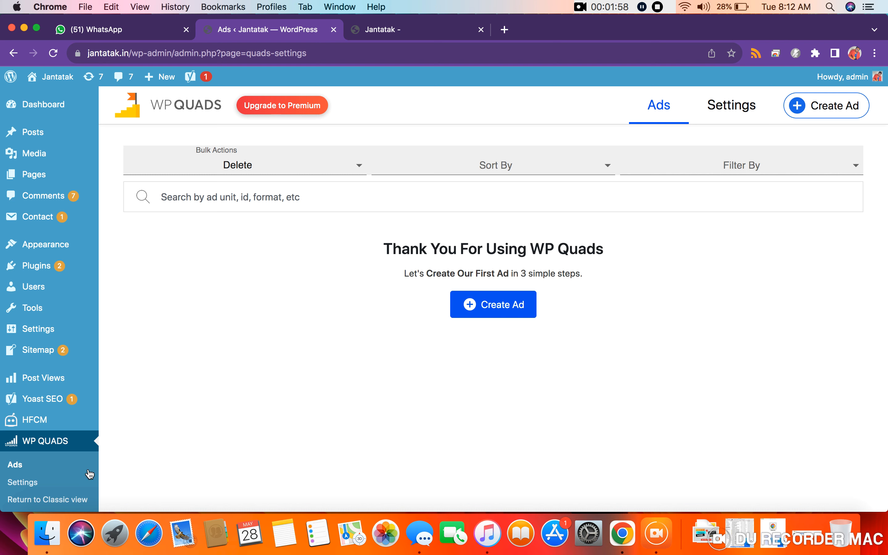
Reload the WP QUADS ads list and create a new ad in the Banner Ad format
{"action": "left_click", "coordinate": [51, 450]}
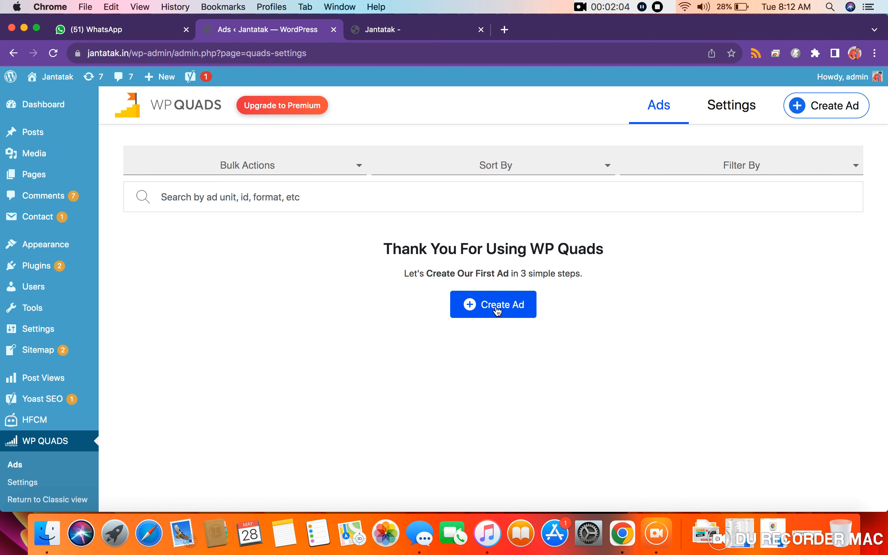
{"action": "left_click", "coordinate": [498, 310]}
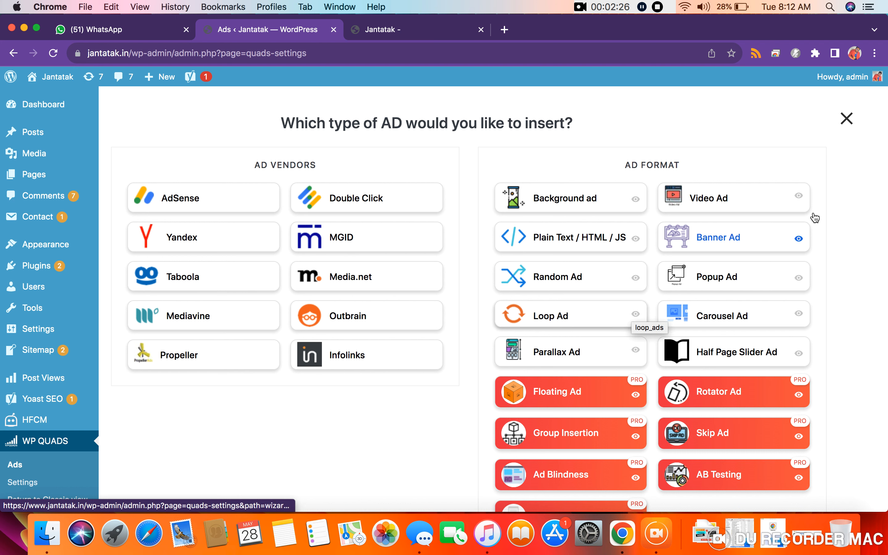
{"action": "left_click", "coordinate": [711, 242]}
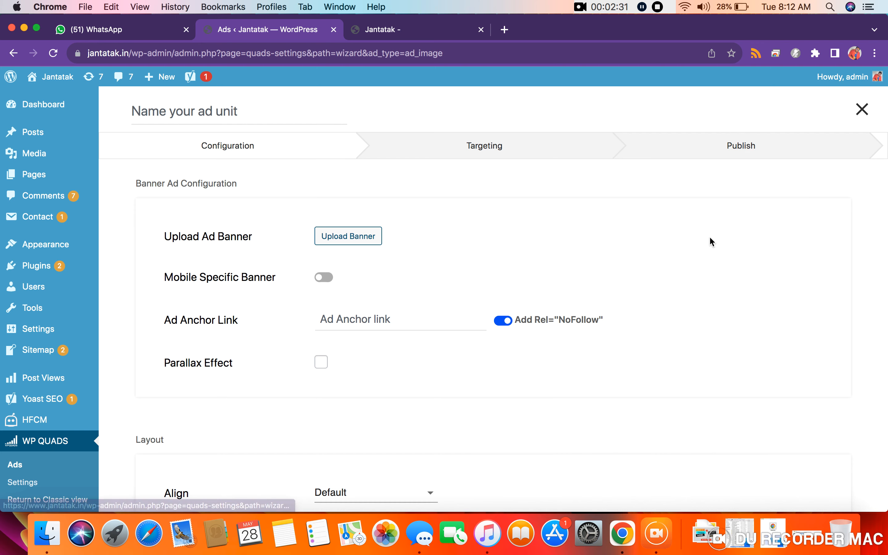
Upload the Blue Gradient Modern Freelancer YouTube Thumbnail (2) PNG from Downloads and use it as the ad banner
{"action": "left_click", "coordinate": [345, 240]}
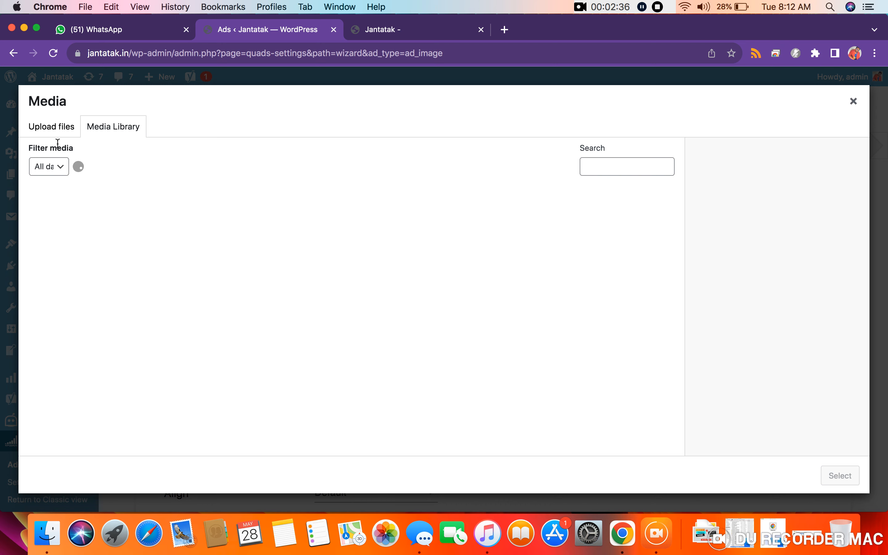
{"action": "left_click", "coordinate": [59, 127]}
{"action": "left_click", "coordinate": [452, 297]}
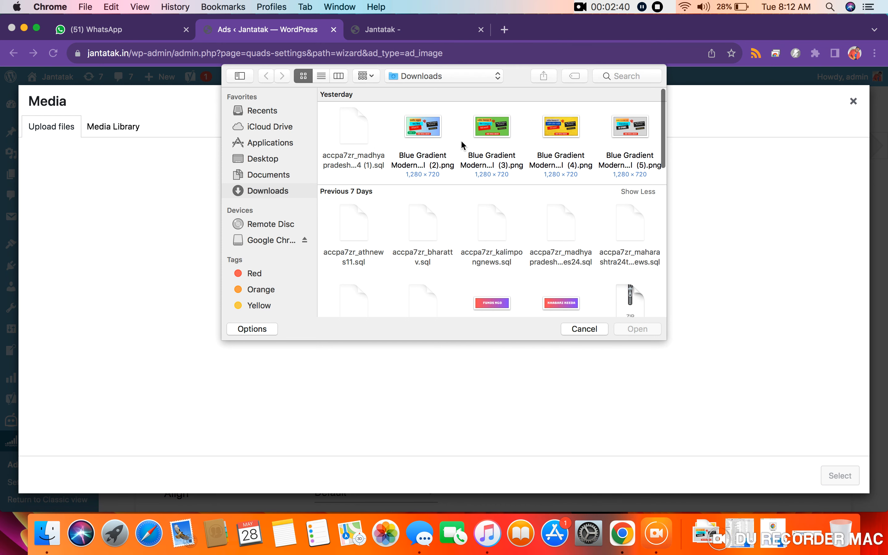
{"action": "left_click", "coordinate": [424, 127]}
{"action": "left_click", "coordinate": [636, 330]}
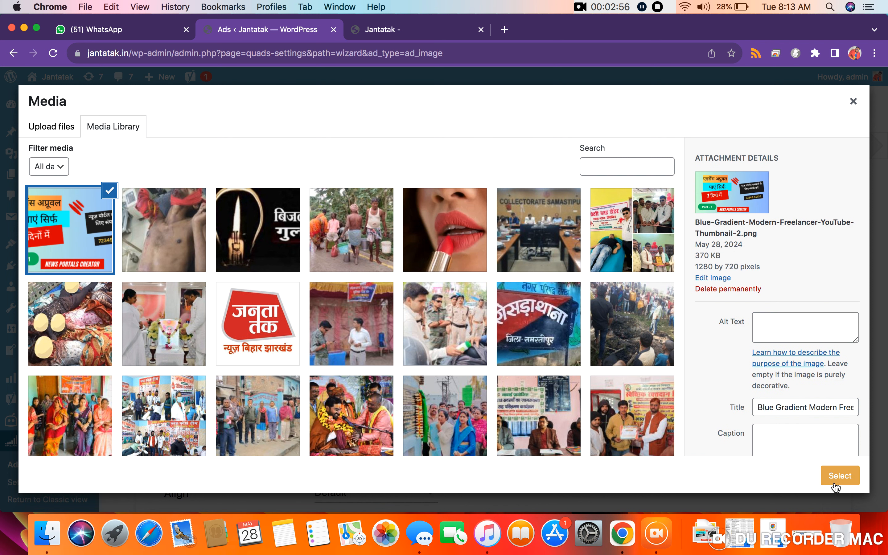
{"action": "left_click", "coordinate": [838, 476]}
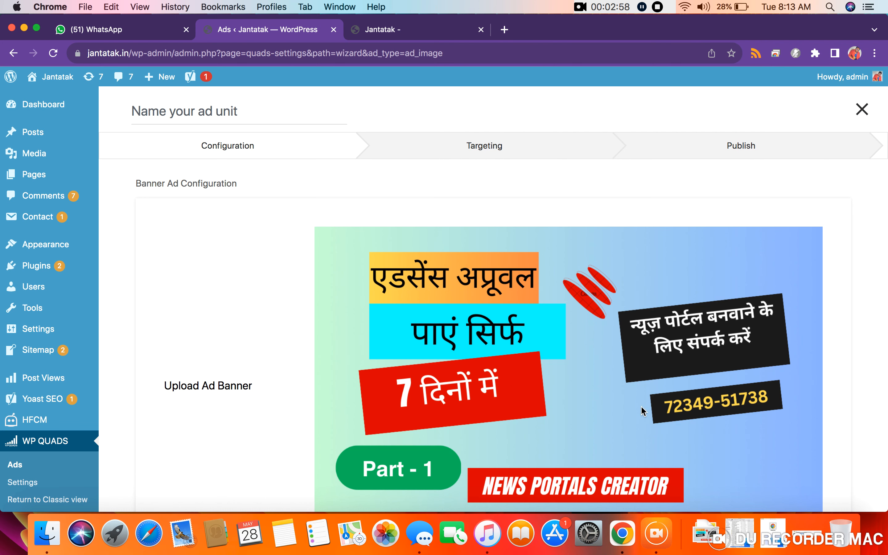
Set the banner ad's anchor link to "#"
{"action": "scroll", "coordinate": [508, 377], "scroll_direction": "down", "scroll_amount": 3}
{"action": "scroll", "coordinate": [508, 378], "scroll_direction": "down", "scroll_amount": 7}
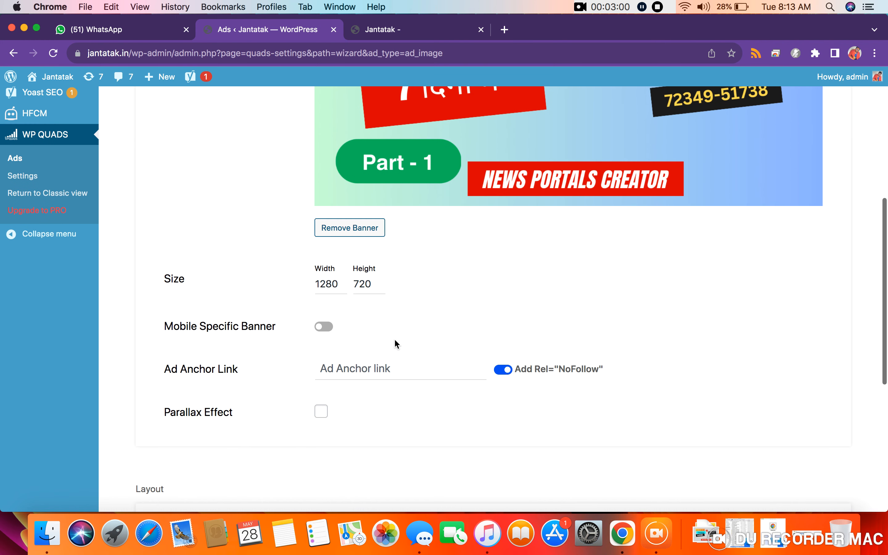
{"action": "left_click", "coordinate": [358, 331]}
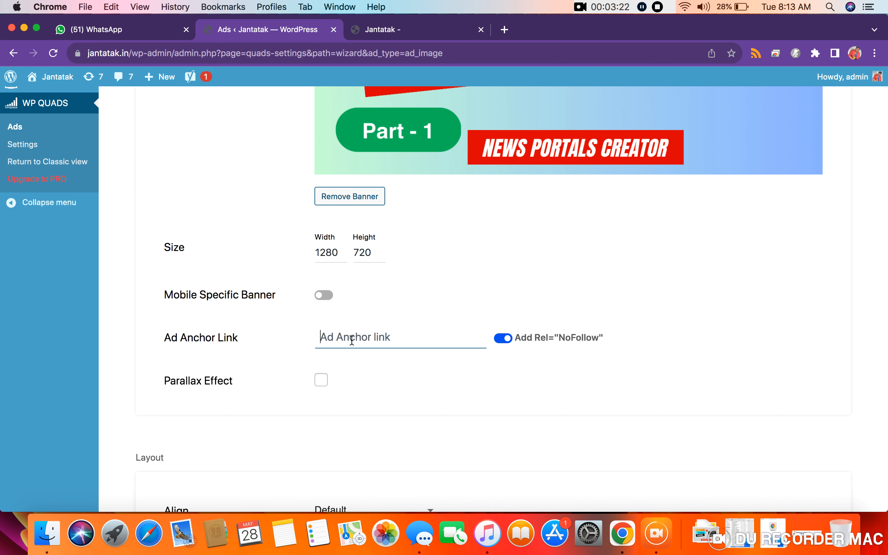
{"action": "type", "text": "#"}
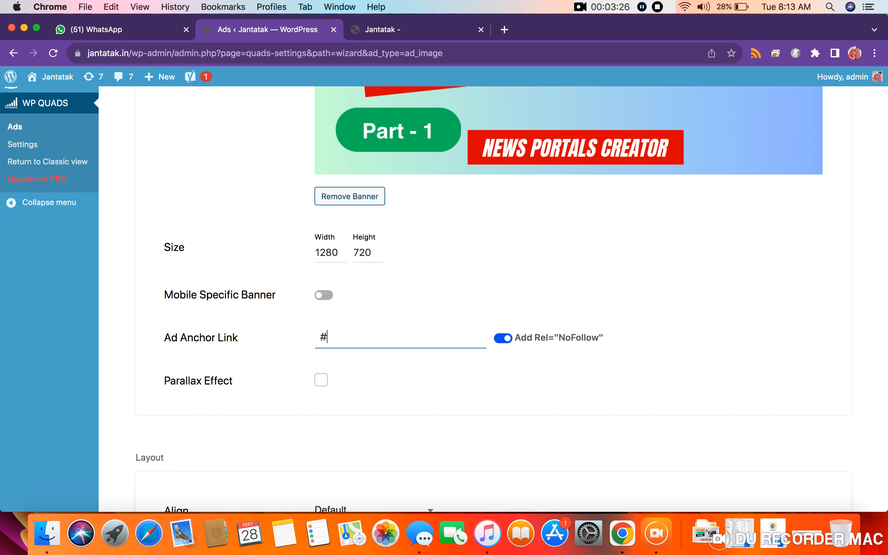
Set the banner's layout alignment to Center and continue to the targeting settings
{"action": "scroll", "coordinate": [401, 356], "scroll_direction": "down", "scroll_amount": 7}
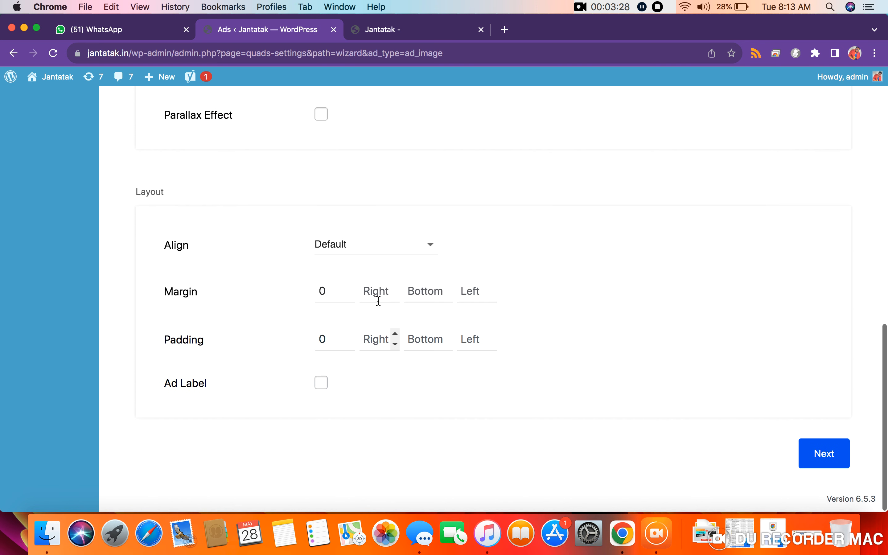
{"action": "left_click", "coordinate": [360, 247]}
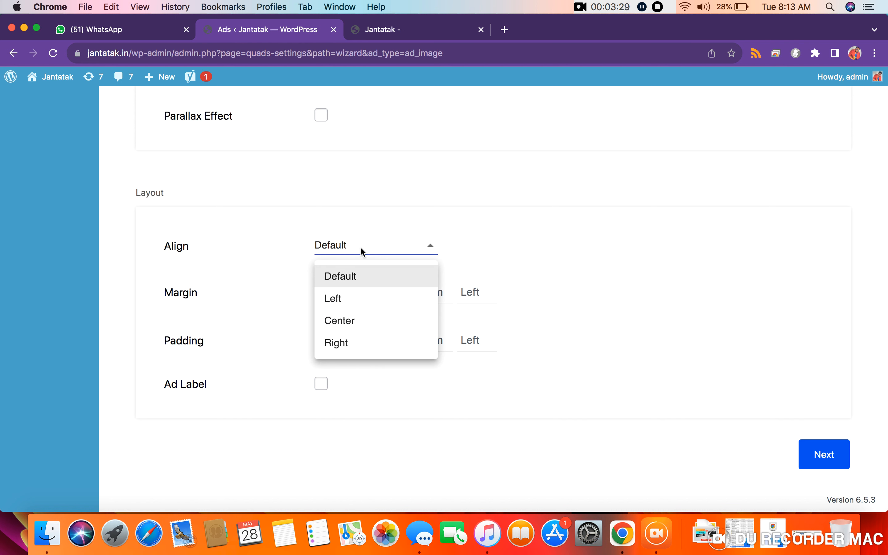
{"action": "left_click", "coordinate": [350, 326]}
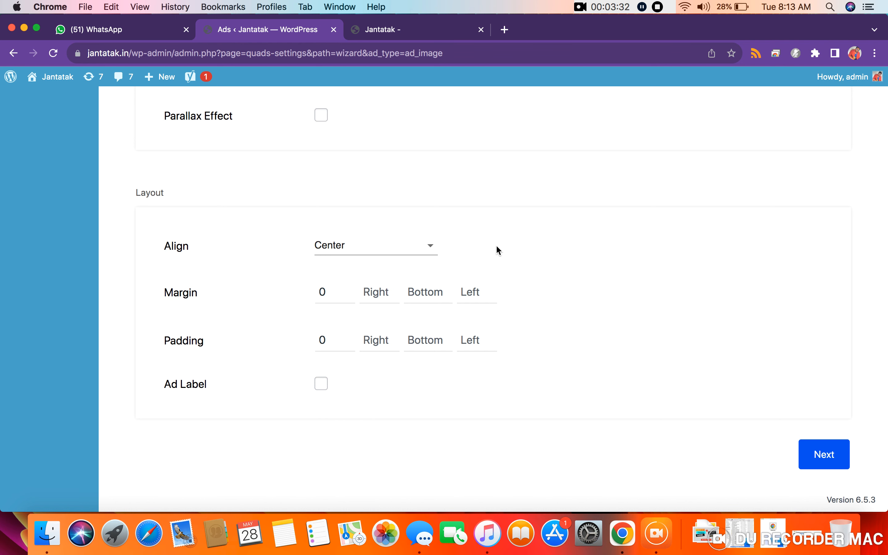
{"action": "left_click", "coordinate": [824, 446]}
Set the ad's position to End of Post and publish the ad
{"action": "scroll", "coordinate": [524, 282], "scroll_direction": "up", "scroll_amount": 10}
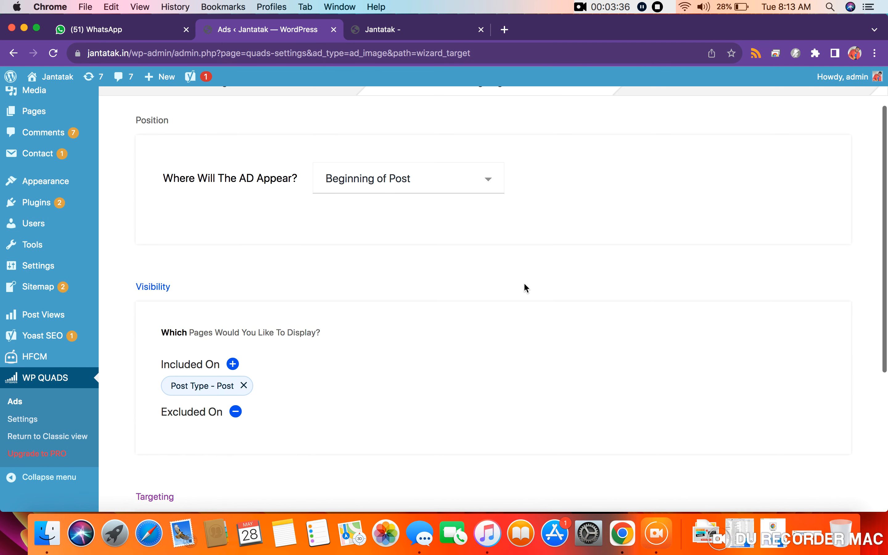
{"action": "left_click", "coordinate": [415, 252]}
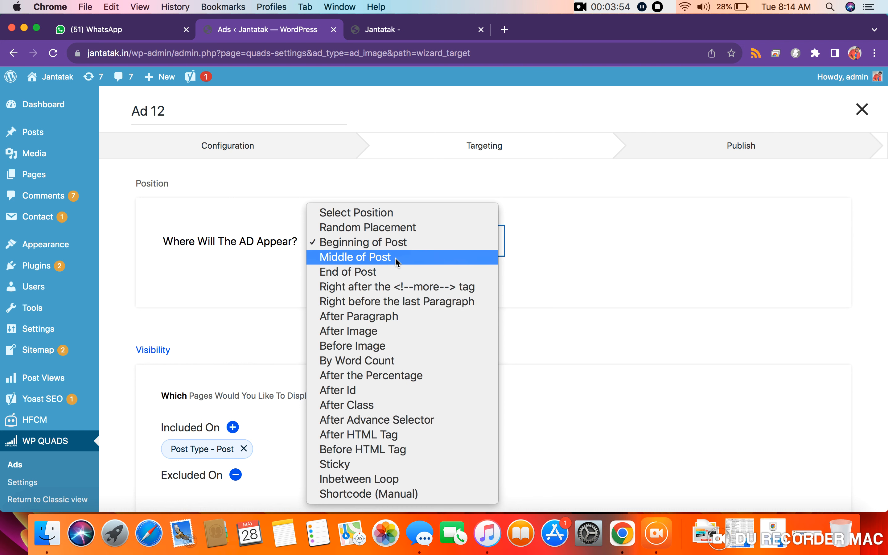
{"action": "left_click", "coordinate": [390, 273]}
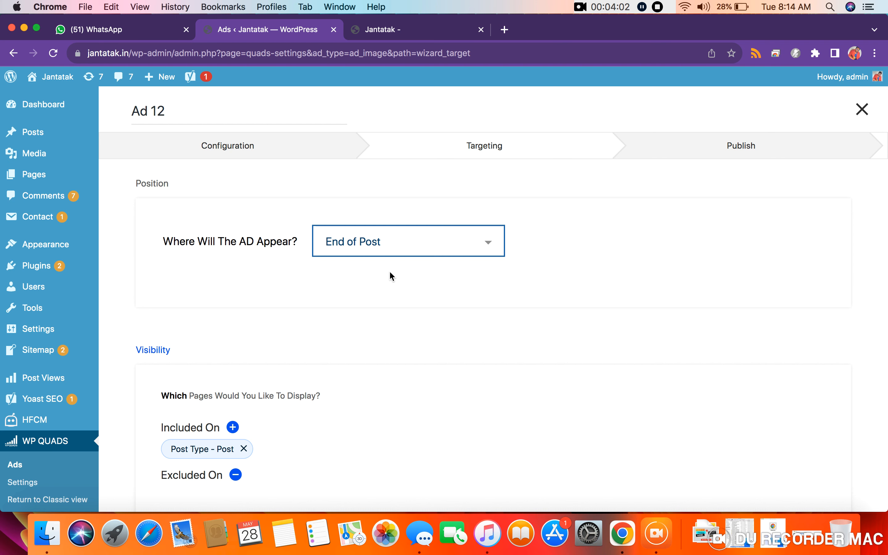
{"action": "left_click", "coordinate": [615, 245]}
{"action": "scroll", "coordinate": [510, 333], "scroll_direction": "down", "scroll_amount": 10}
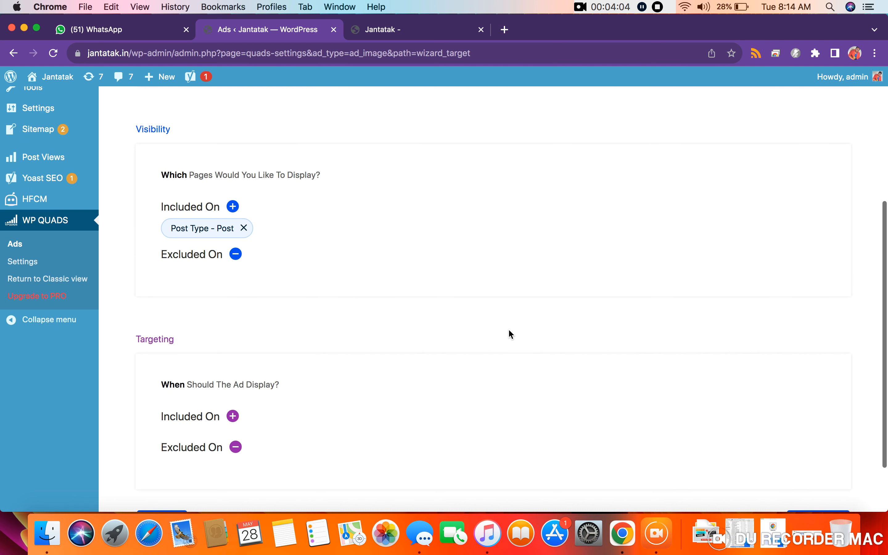
{"action": "left_click", "coordinate": [813, 460]}
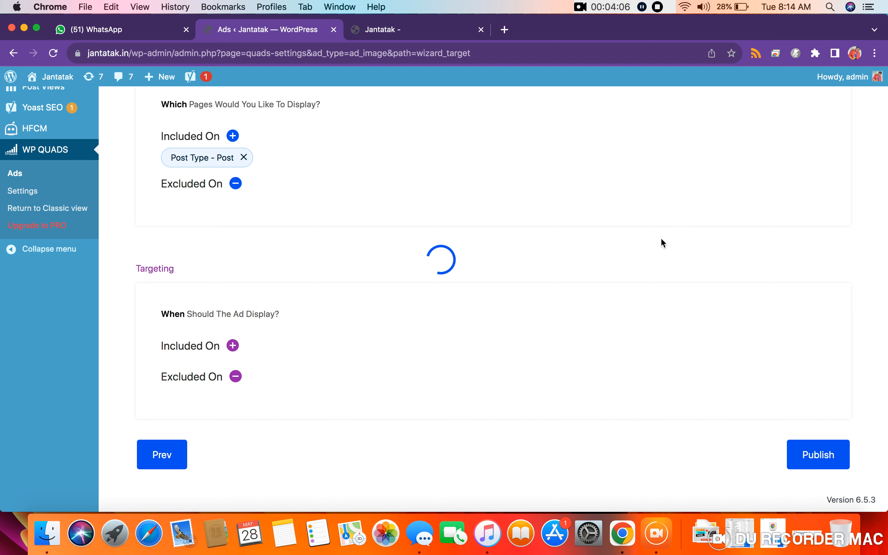
Open the Hasanpur power-cut post on the live site, check the banner at its end, and dismiss the overlay
{"action": "left_click", "coordinate": [431, 31]}
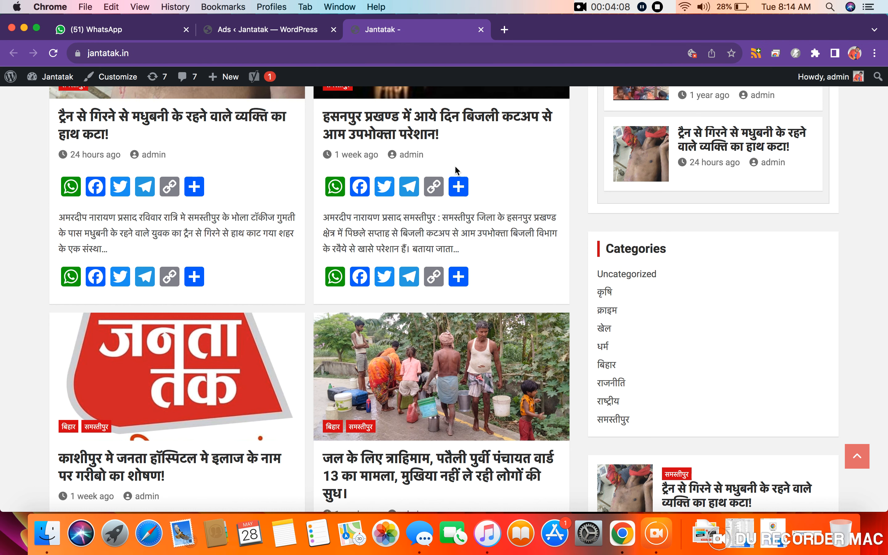
{"action": "scroll", "coordinate": [454, 169], "scroll_direction": "up", "scroll_amount": 2}
{"action": "left_click", "coordinate": [412, 154]}
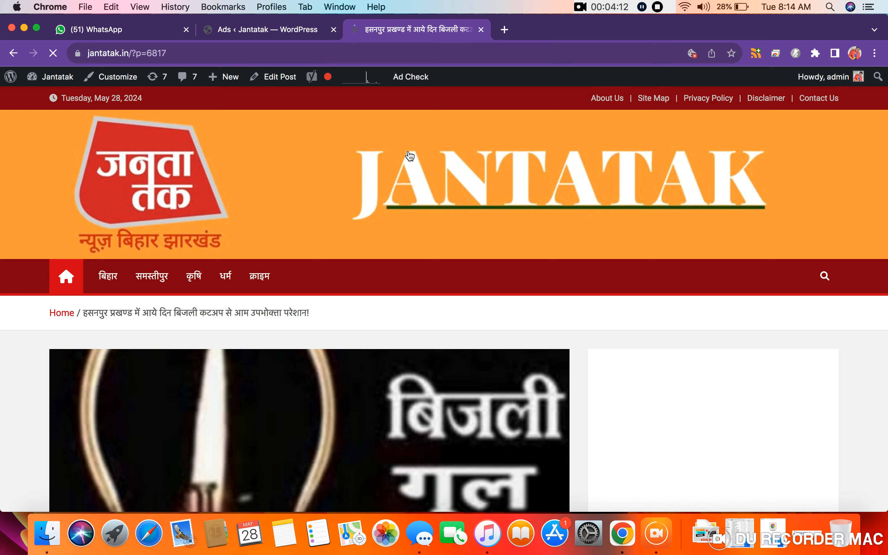
{"action": "scroll", "coordinate": [490, 358], "scroll_direction": "down", "scroll_amount": 10}
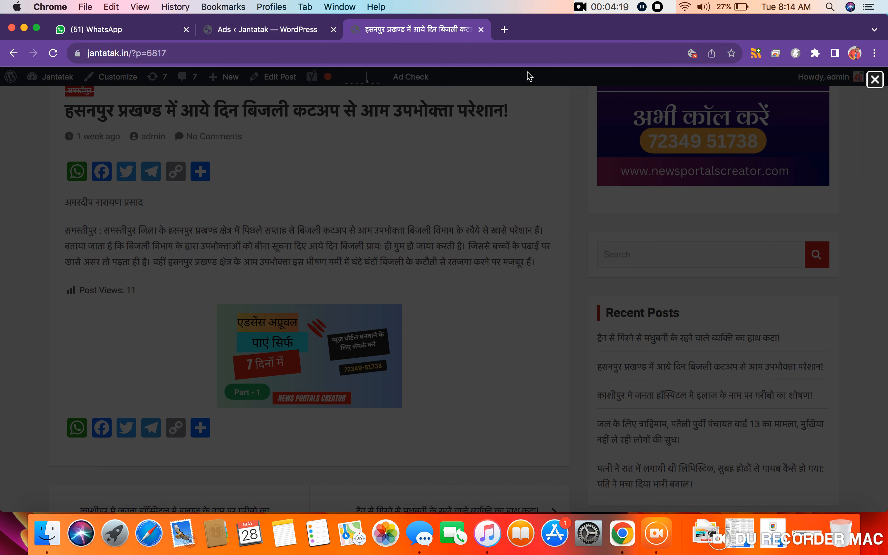
{"action": "left_click", "coordinate": [874, 80]}
Return to the WP QUADS ads list, review the Ad 12 configuration including its banner size, and close it
{"action": "left_click", "coordinate": [273, 34]}
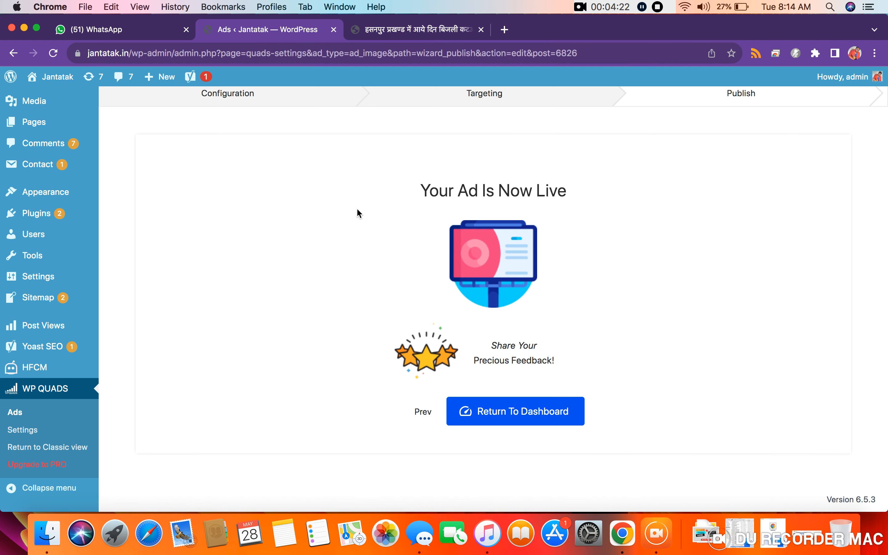
{"action": "left_click", "coordinate": [518, 403]}
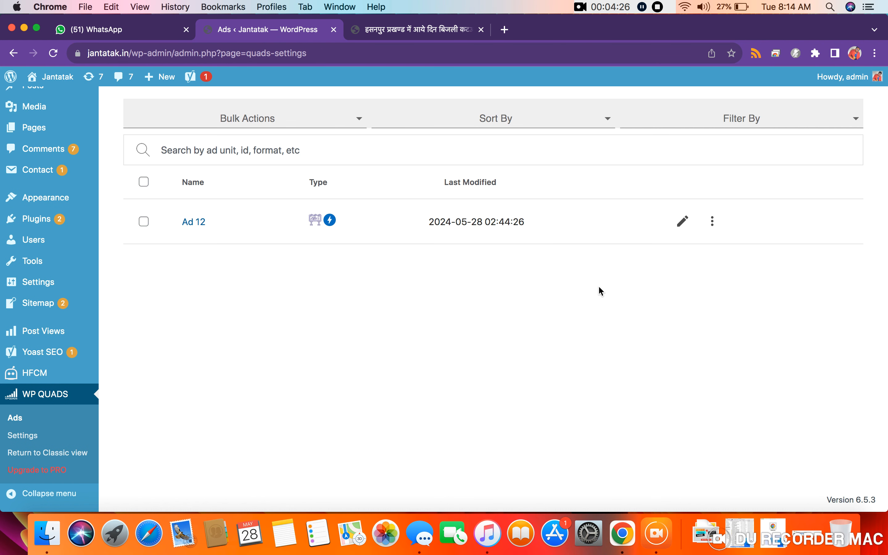
{"action": "left_click", "coordinate": [684, 222]}
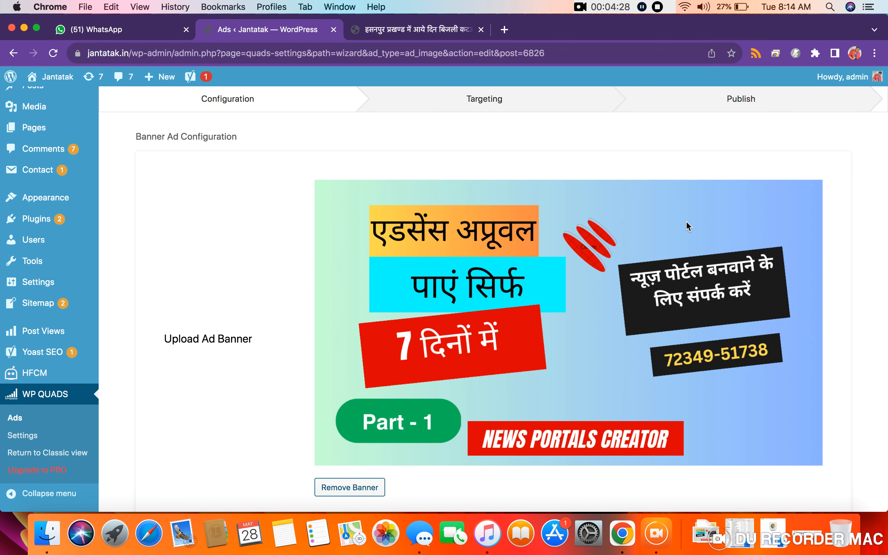
{"action": "scroll", "coordinate": [388, 349], "scroll_direction": "down", "scroll_amount": 7}
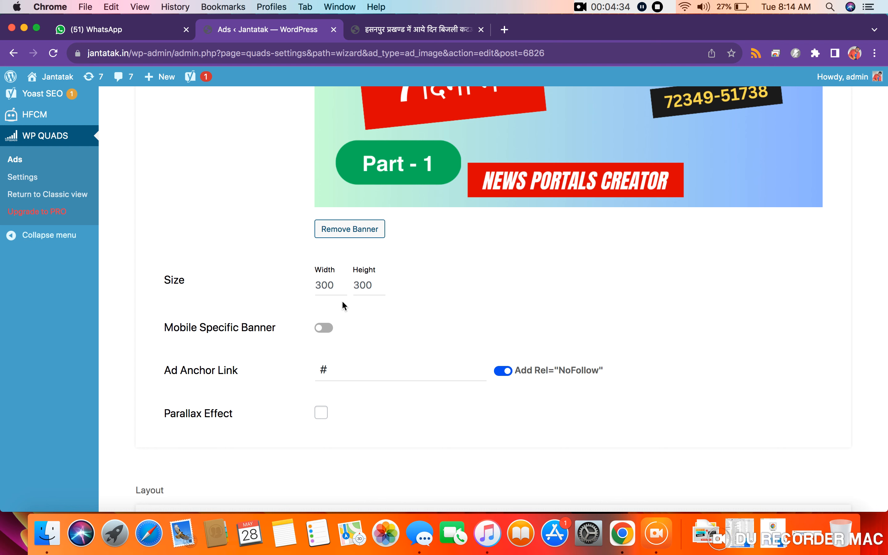
{"action": "scroll", "coordinate": [441, 323], "scroll_direction": "up", "scroll_amount": 8}
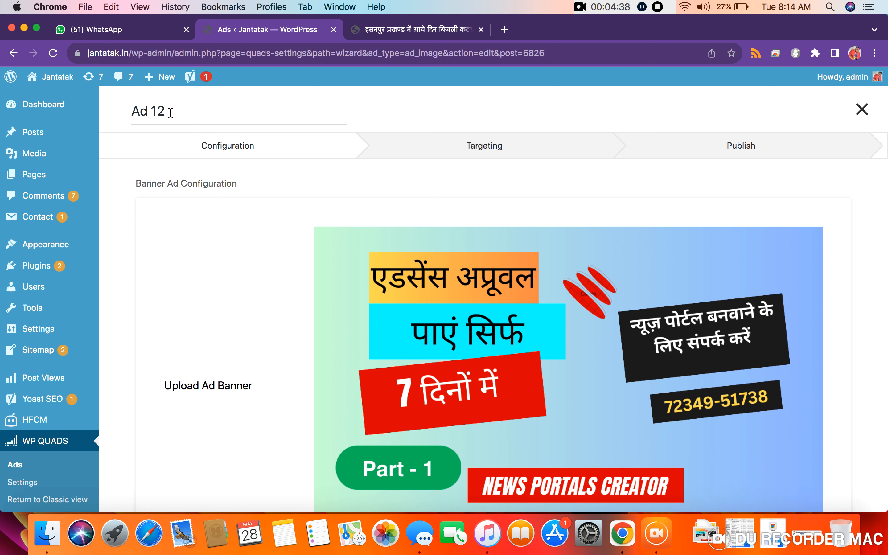
{"action": "left_click", "coordinate": [862, 111]}
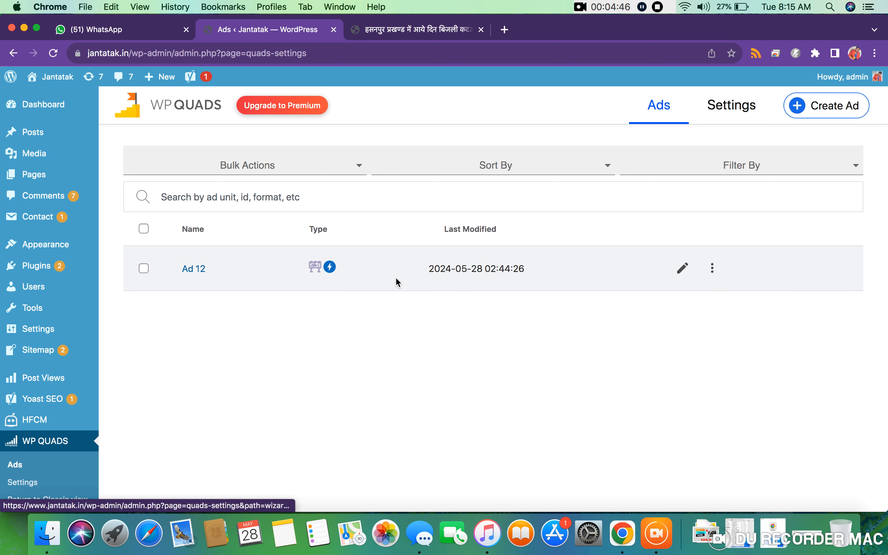
Open Ad 12 for editing and rename it "News Portals Creator"
{"action": "left_click", "coordinate": [682, 271]}
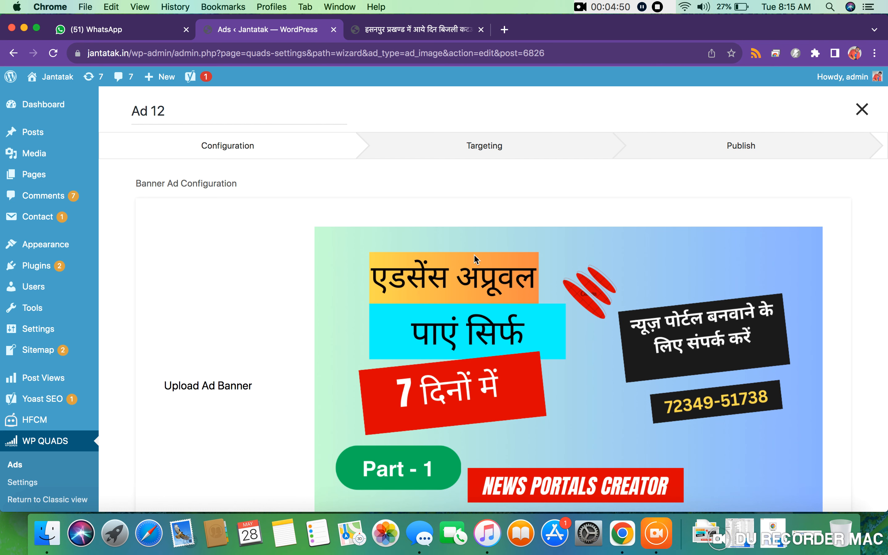
{"action": "triple_click", "coordinate": [195, 111]}
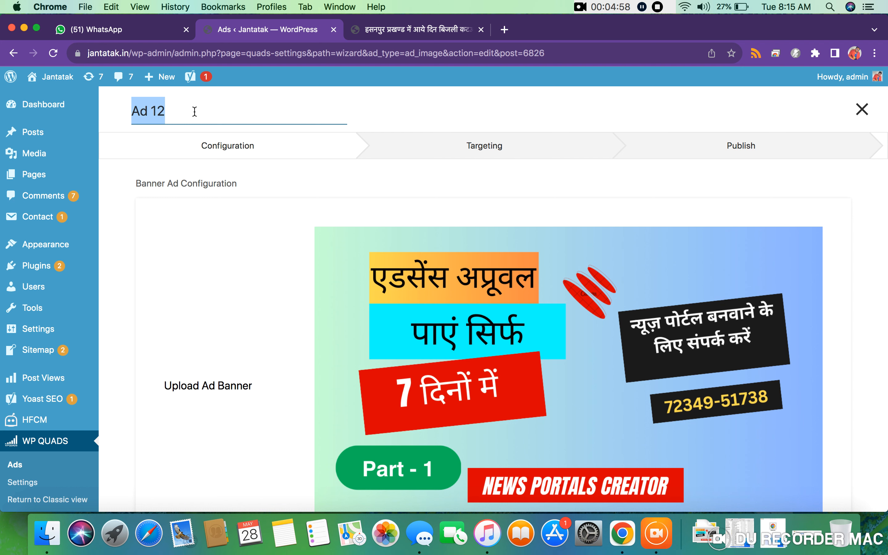
{"action": "type", "text": "N"}
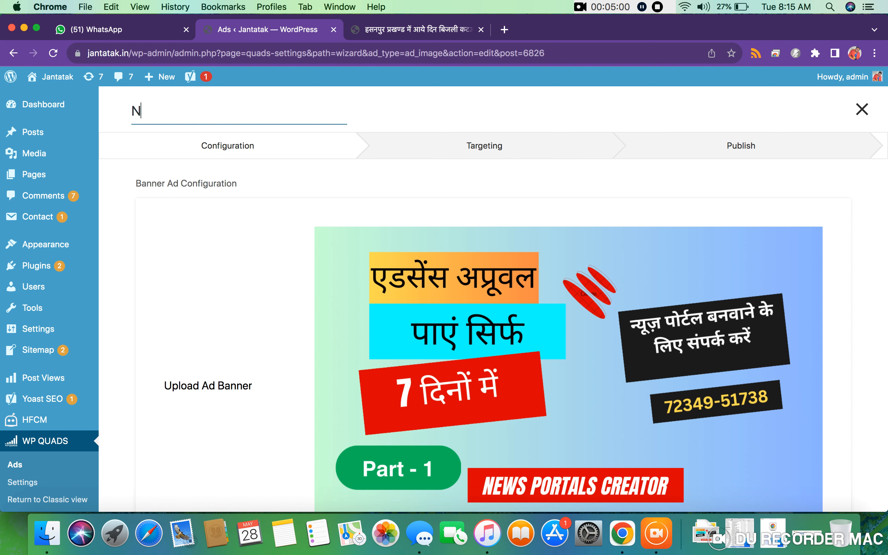
{"action": "type", "text": "ews Portal"}
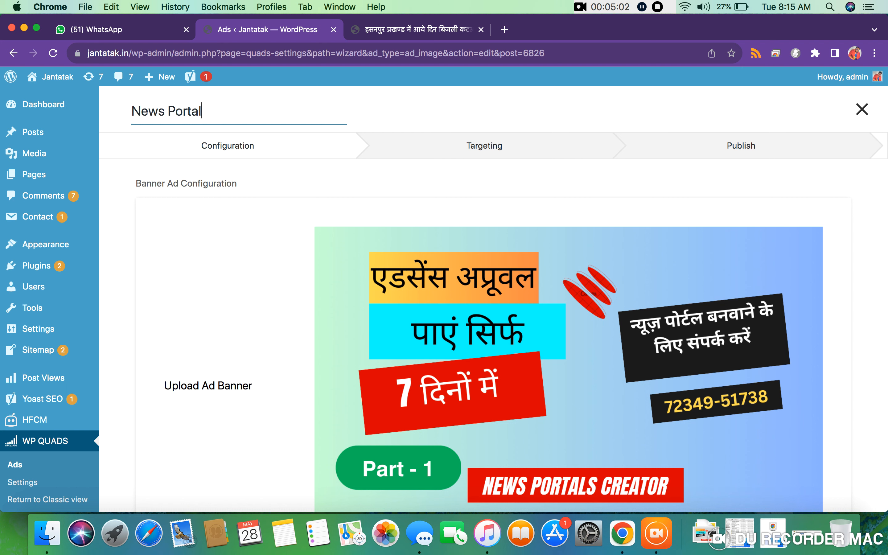
{"action": "type", "text": "s Creator"}
Continue past the layout settings to targeting and update the renamed ad
{"action": "scroll", "coordinate": [790, 239], "scroll_direction": "down", "scroll_amount": 10}
{"action": "scroll", "coordinate": [521, 362], "scroll_direction": "up", "scroll_amount": 3}
{"action": "scroll", "coordinate": [522, 363], "scroll_direction": "down", "scroll_amount": 5}
{"action": "scroll", "coordinate": [521, 363], "scroll_direction": "up", "scroll_amount": 1}
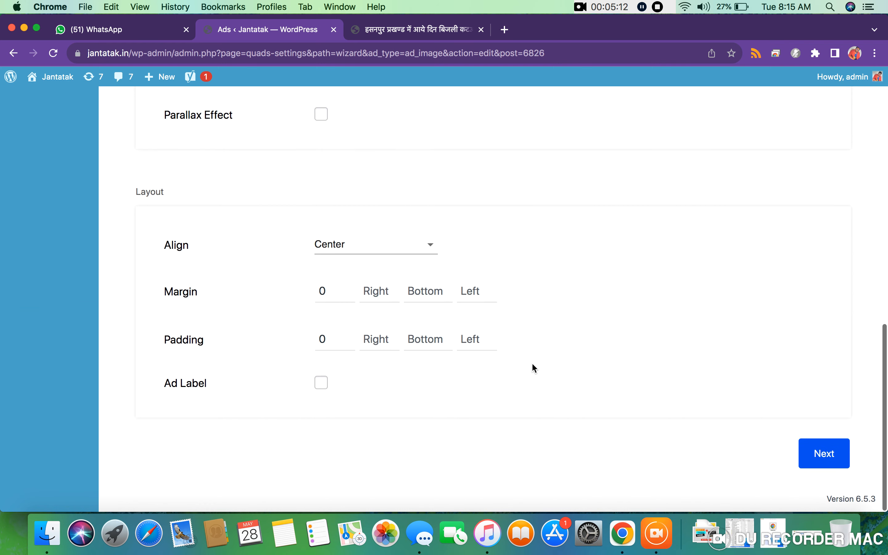
{"action": "left_click", "coordinate": [828, 455]}
{"action": "left_click", "coordinate": [826, 464]}
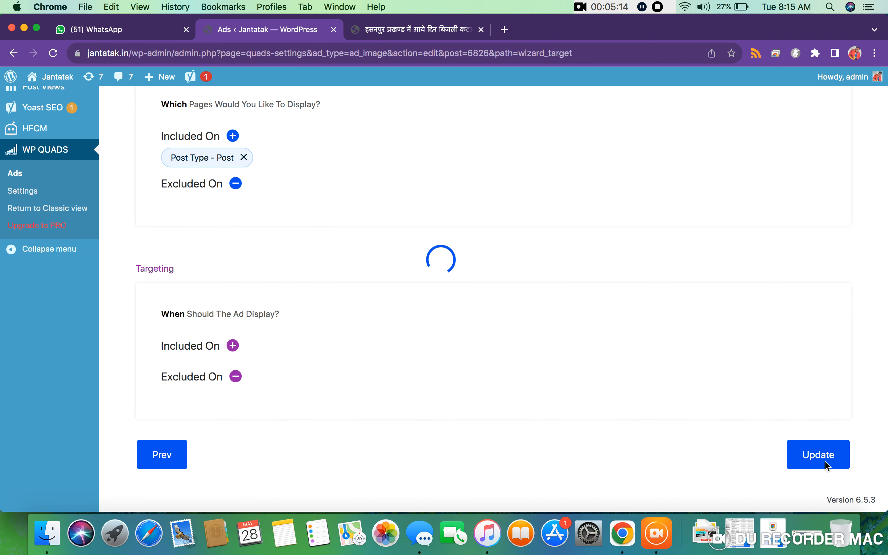
Return to the ads list and look at the additional actions offered for the News Portals Creator ad
{"action": "left_click", "coordinate": [512, 410]}
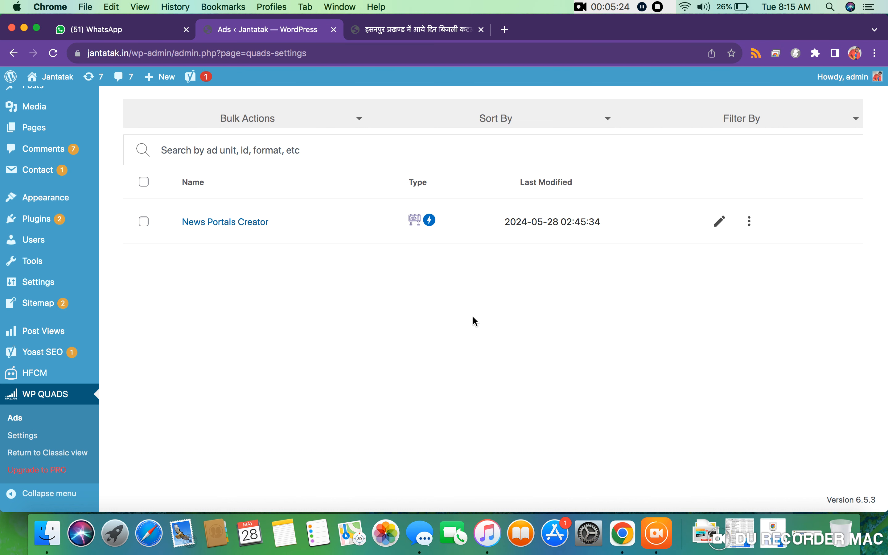
{"action": "left_click", "coordinate": [750, 229]}
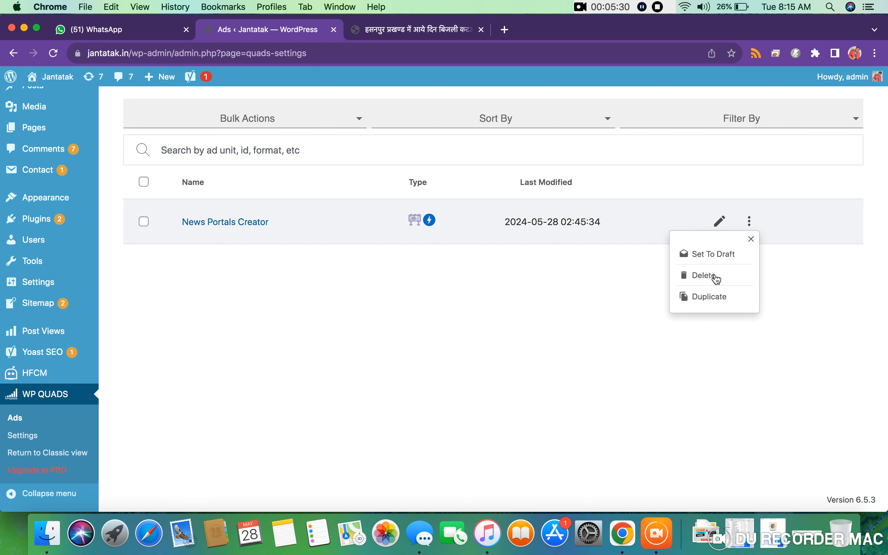
{"action": "left_click", "coordinate": [610, 338]}
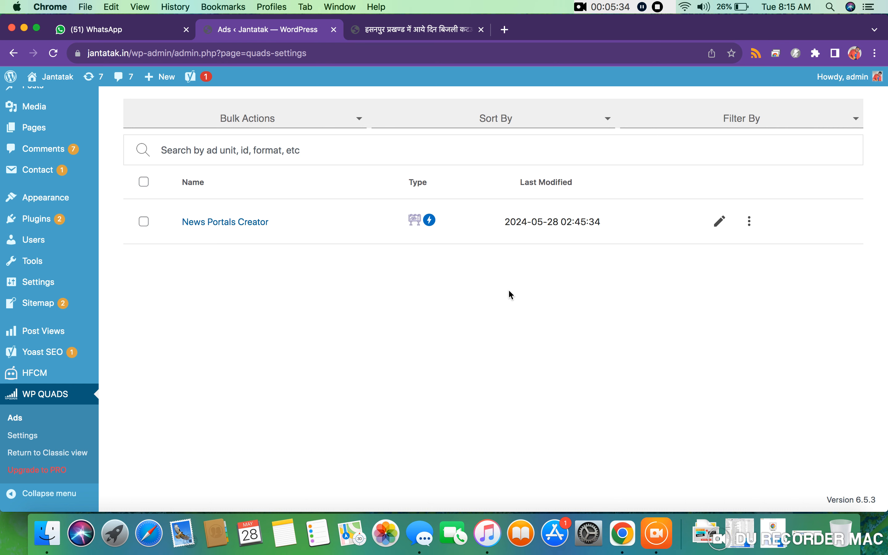
Check the live post from the end-of-post banner down to the footer
{"action": "left_click", "coordinate": [424, 26]}
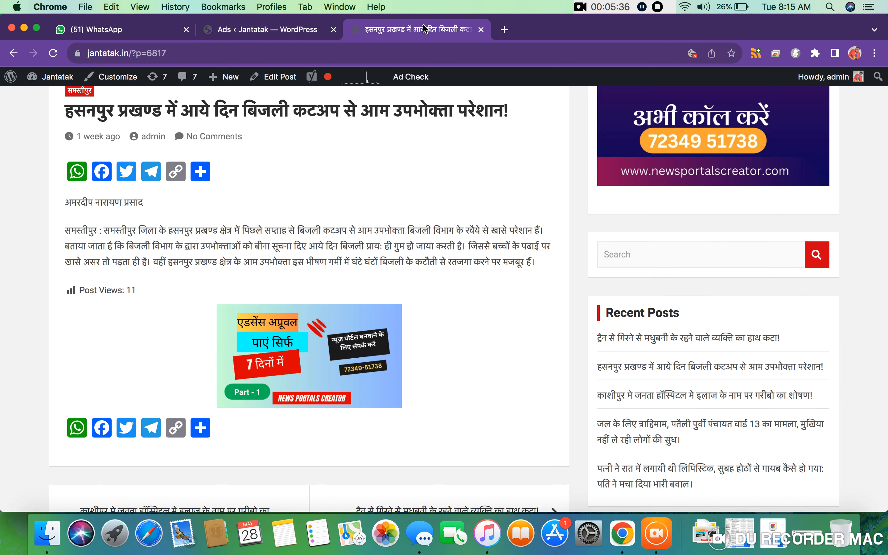
{"action": "scroll", "coordinate": [554, 365], "scroll_direction": "down", "scroll_amount": 2}
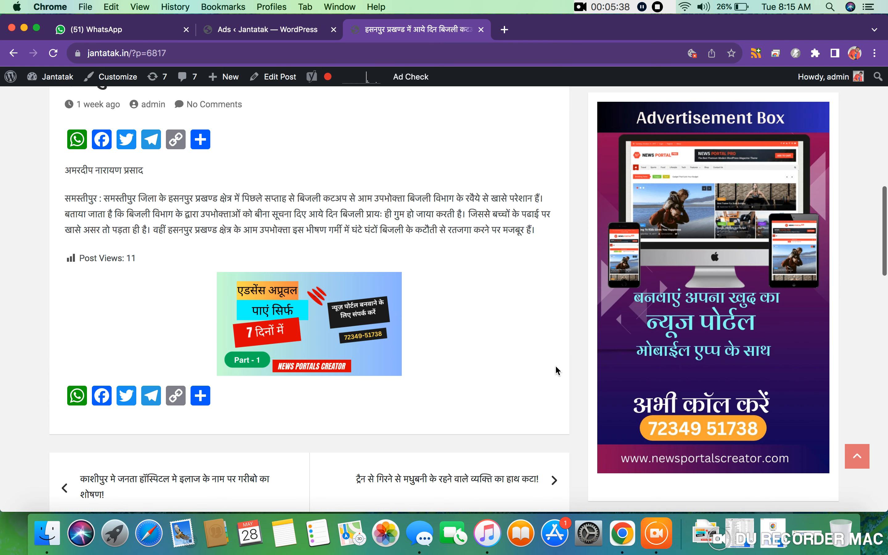
{"action": "scroll", "coordinate": [668, 312], "scroll_direction": "down", "scroll_amount": 10}
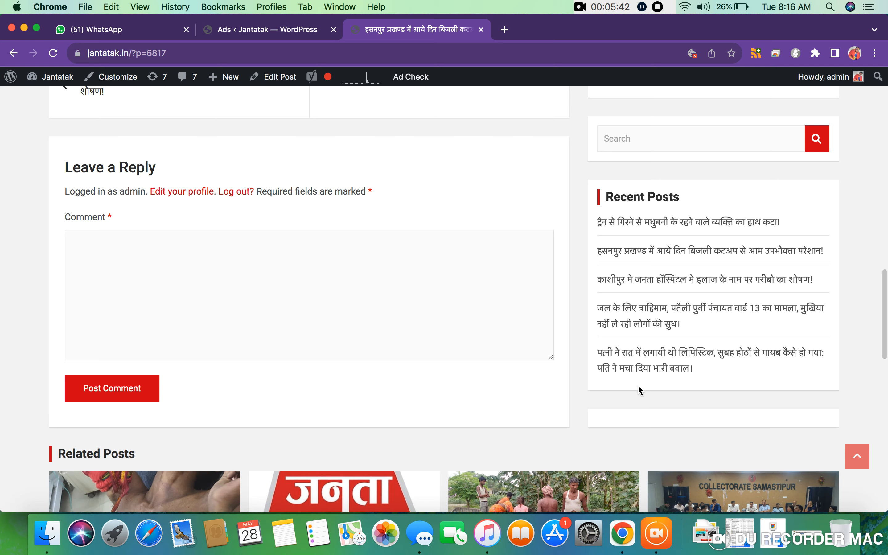
{"action": "scroll", "coordinate": [640, 390], "scroll_direction": "down", "scroll_amount": 10}
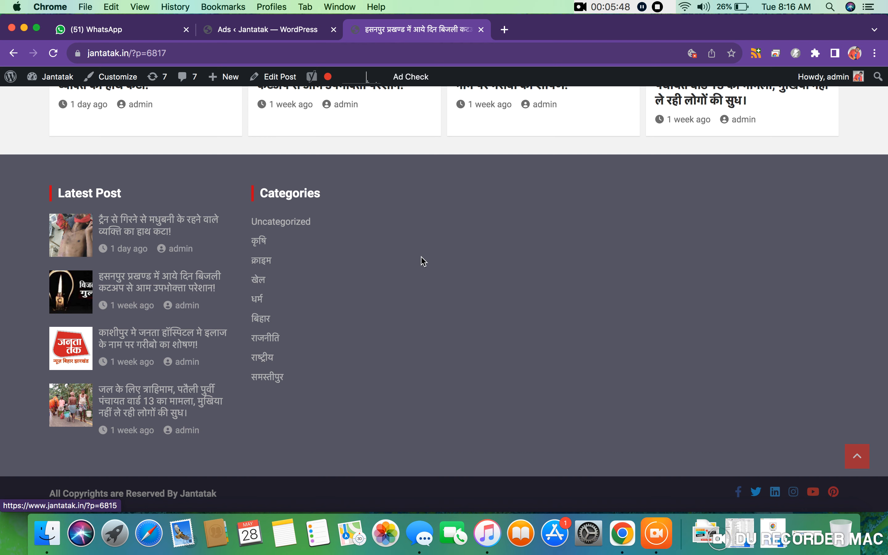
Return to the WordPress admin and open the Widgets page under Appearance
{"action": "left_click", "coordinate": [287, 27]}
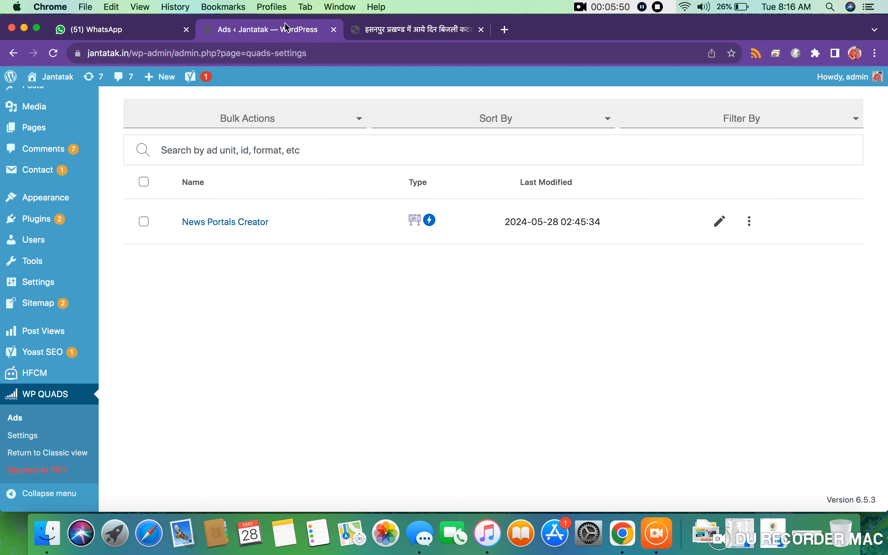
{"action": "mouse_move", "coordinate": [66, 201]}
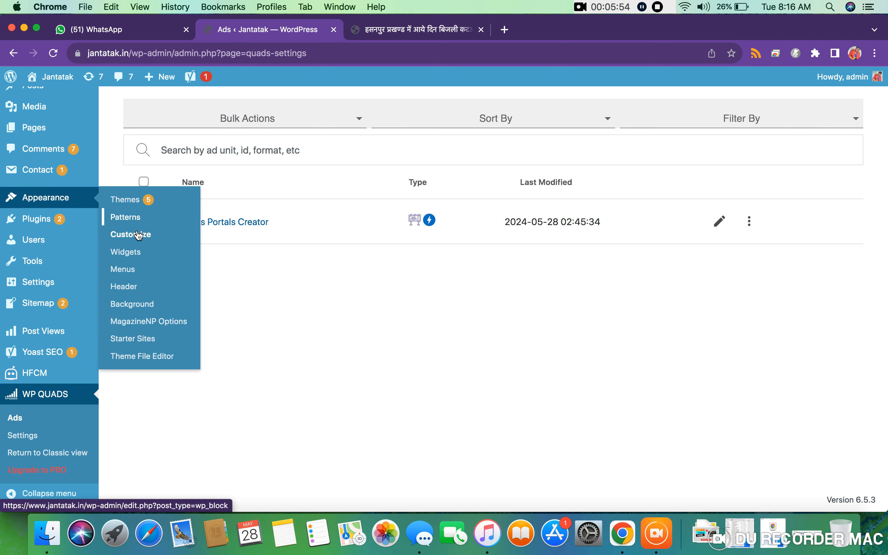
{"action": "left_click", "coordinate": [132, 254]}
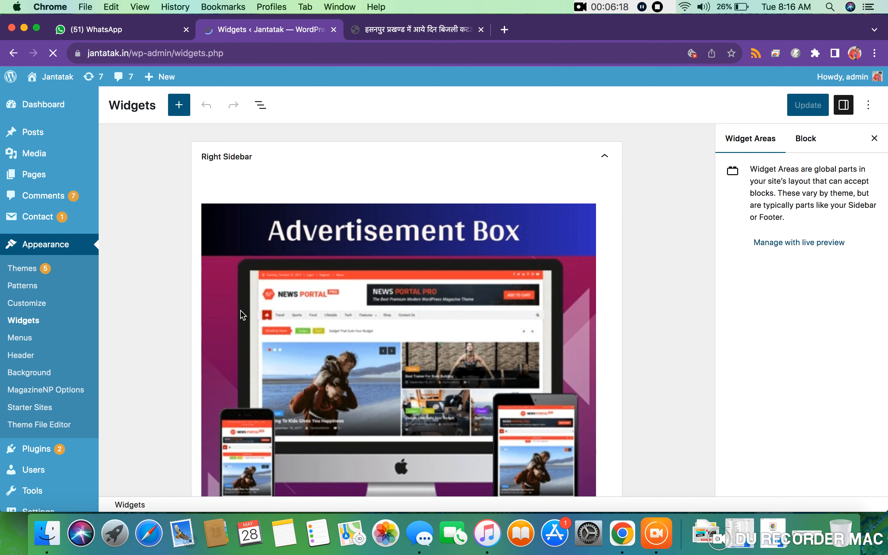
Examine the sidebar Advertisement Box and the end-of-post banner on the live post to see where widget ads are placed
{"action": "left_click", "coordinate": [405, 37]}
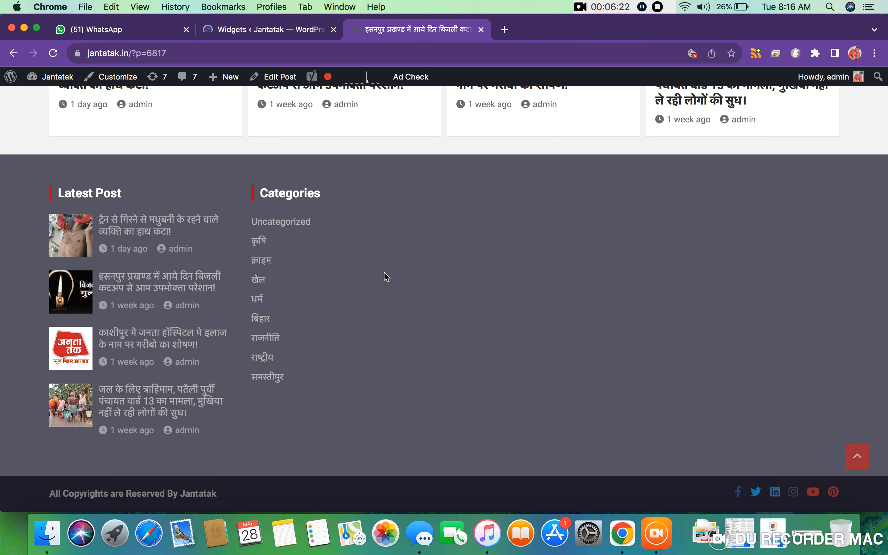
{"action": "scroll", "coordinate": [384, 272], "scroll_direction": "up", "scroll_amount": 20}
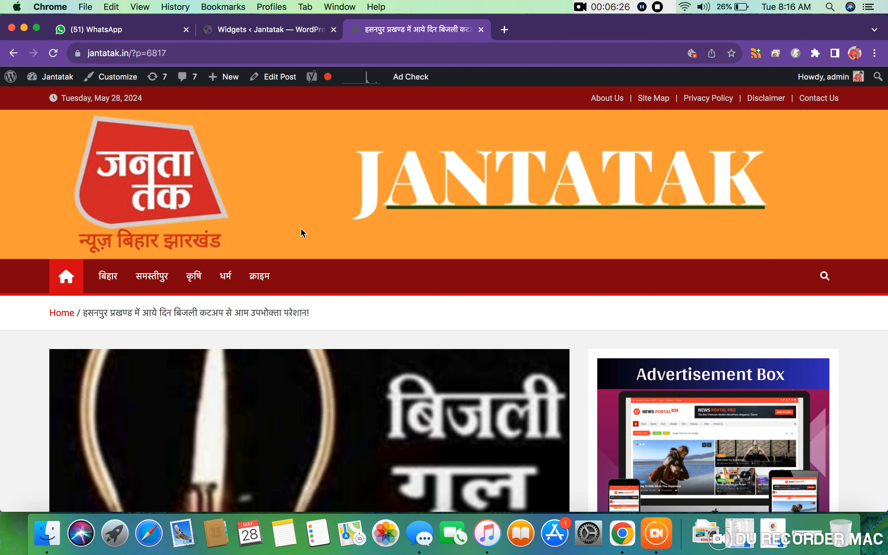
{"action": "scroll", "coordinate": [303, 225], "scroll_direction": "down", "scroll_amount": 5}
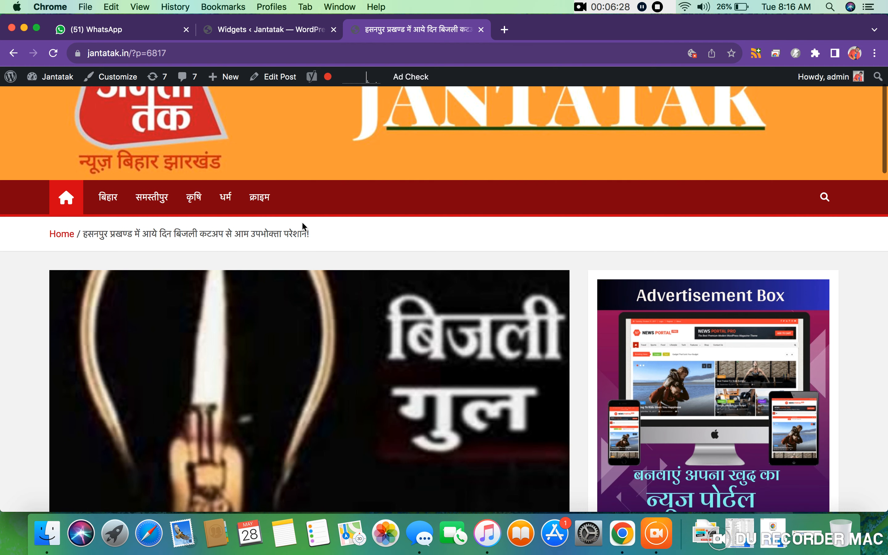
{"action": "scroll", "coordinate": [304, 225], "scroll_direction": "down", "scroll_amount": 5}
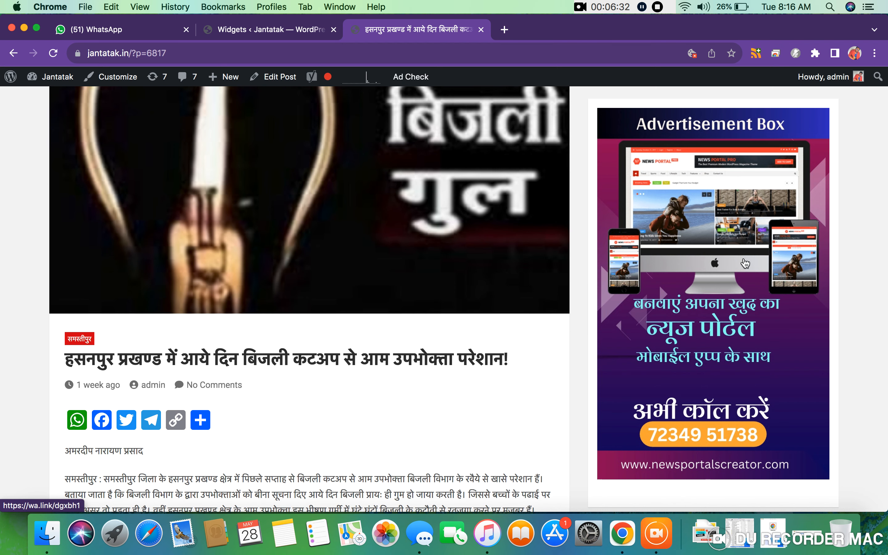
{"action": "scroll", "coordinate": [731, 330], "scroll_direction": "down", "scroll_amount": 8}
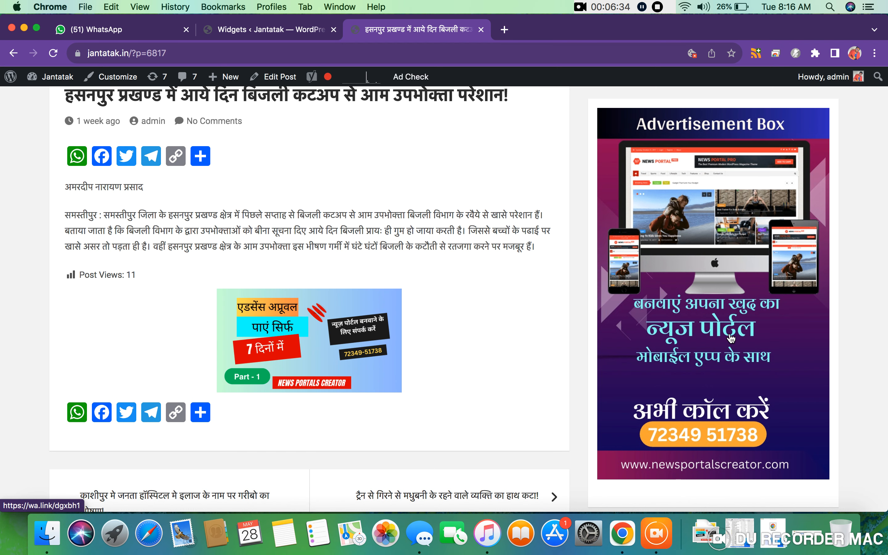
{"action": "scroll", "coordinate": [731, 336], "scroll_direction": "down", "scroll_amount": 11}
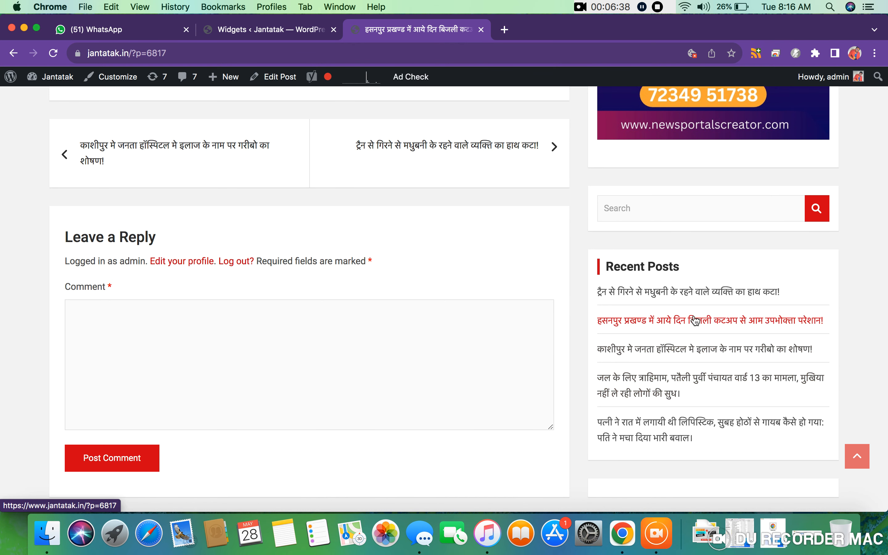
{"action": "scroll", "coordinate": [691, 334], "scroll_direction": "down", "scroll_amount": 8}
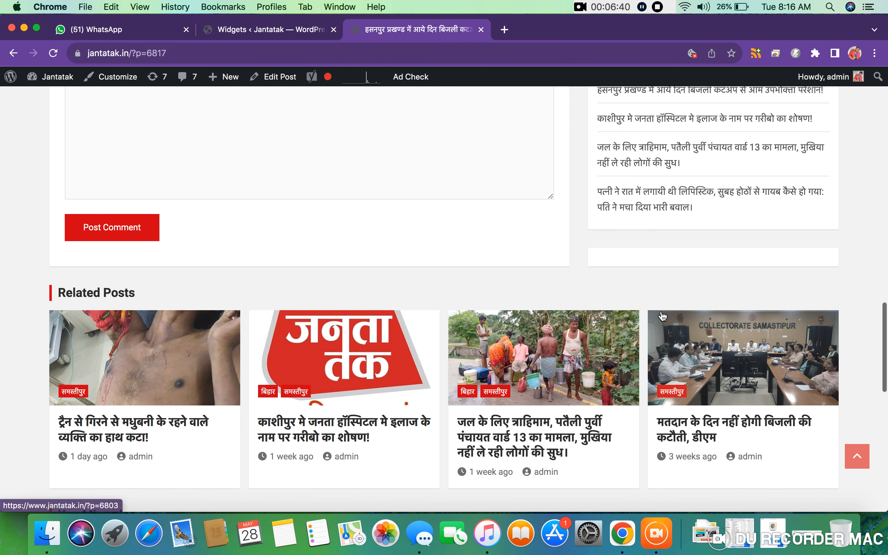
{"action": "scroll", "coordinate": [704, 264], "scroll_direction": "up", "scroll_amount": 15}
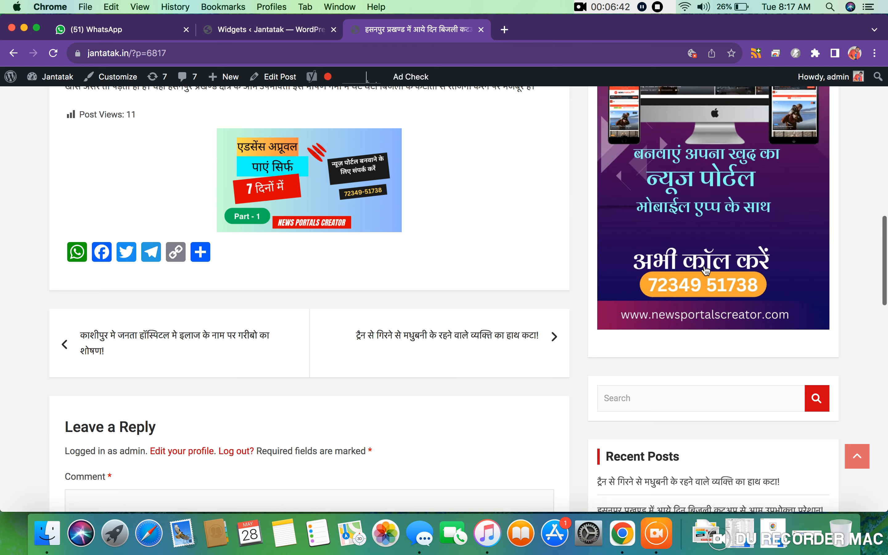
{"action": "scroll", "coordinate": [697, 330], "scroll_direction": "down", "scroll_amount": 4}
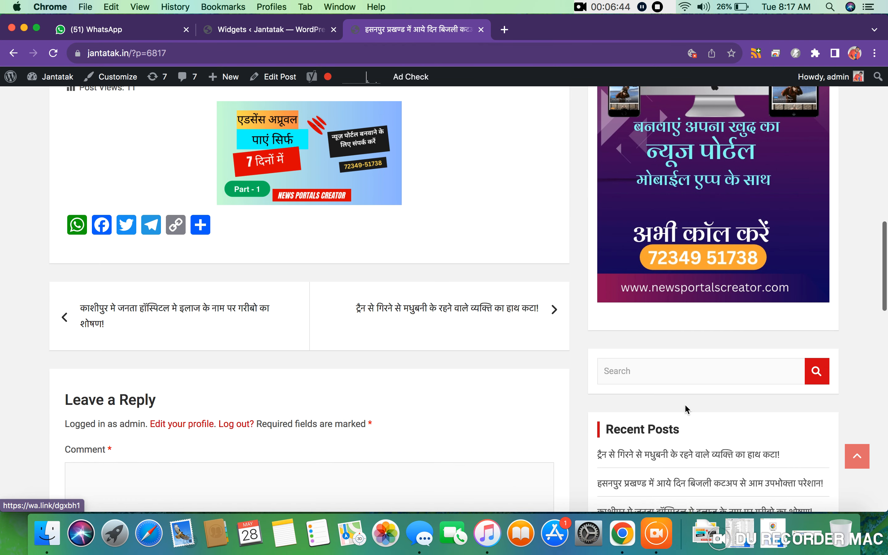
{"action": "scroll", "coordinate": [733, 218], "scroll_direction": "up", "scroll_amount": 12}
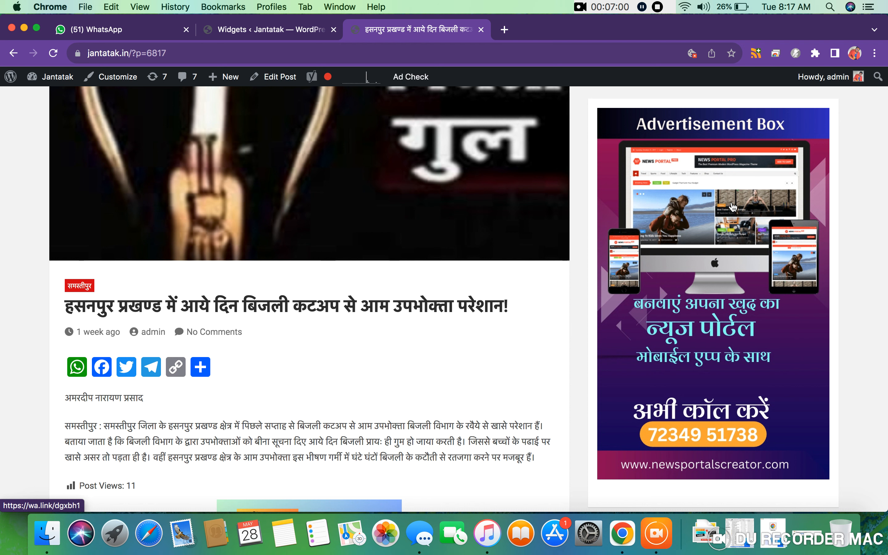
Return to the Widgets page and add an Image block after the script code at the end of the Right Sidebar
{"action": "left_click", "coordinate": [299, 28]}
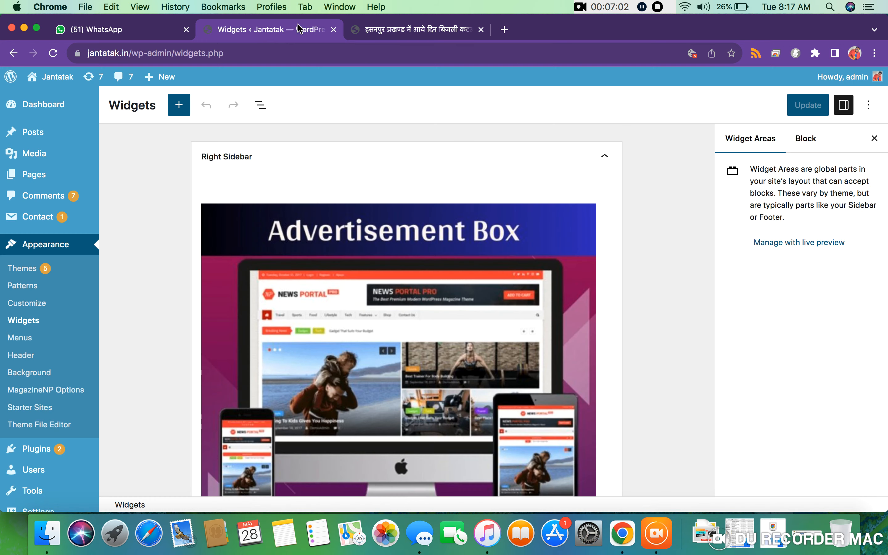
{"action": "scroll", "coordinate": [251, 248], "scroll_direction": "down", "scroll_amount": 10}
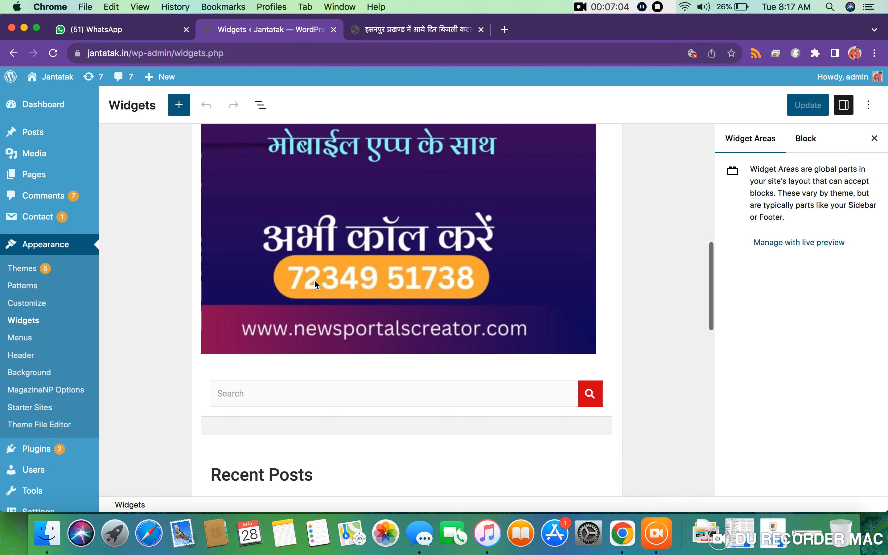
{"action": "scroll", "coordinate": [322, 235], "scroll_direction": "down", "scroll_amount": 10}
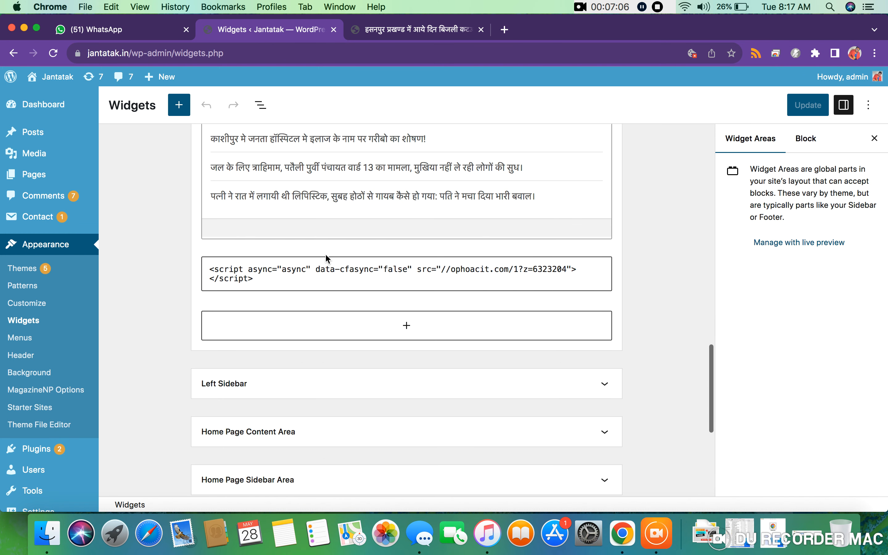
{"action": "left_click", "coordinate": [419, 337]}
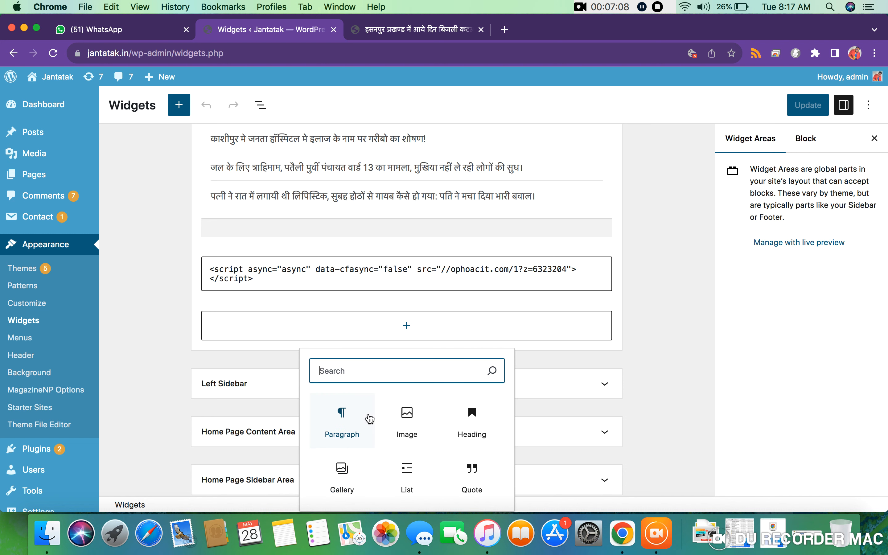
{"action": "left_click", "coordinate": [412, 408]}
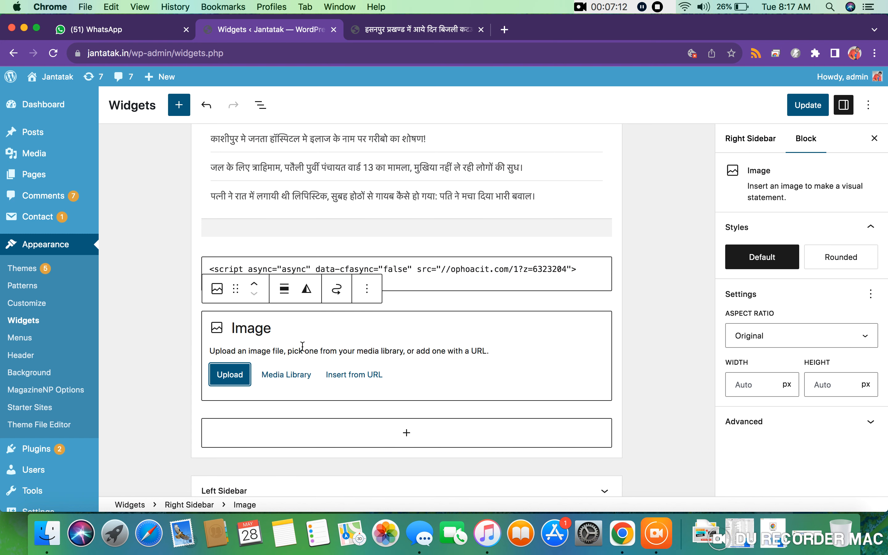
Fill the image block with Blue-Gradient-Modern-Freelancer-YouTube-Thumbnail-2.png from the media library
{"action": "left_click", "coordinate": [281, 375]}
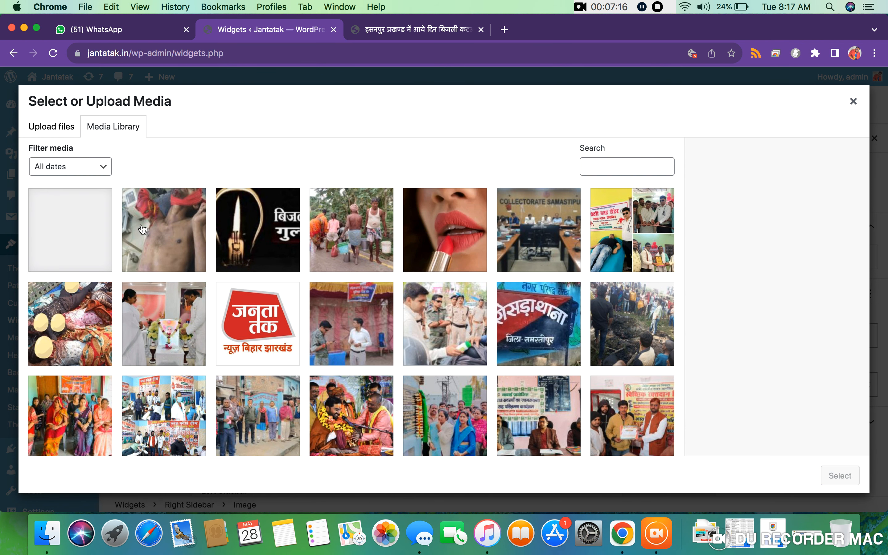
{"action": "left_click", "coordinate": [87, 225]}
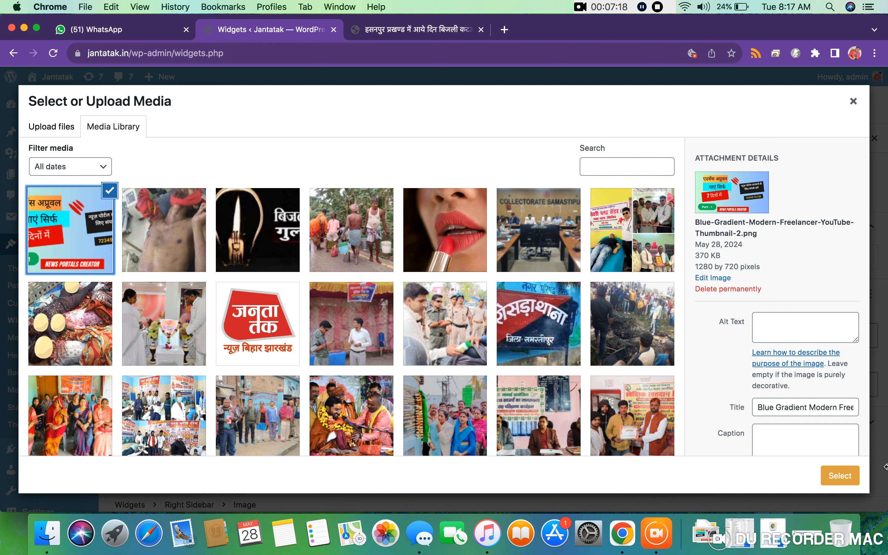
{"action": "left_click", "coordinate": [840, 478]}
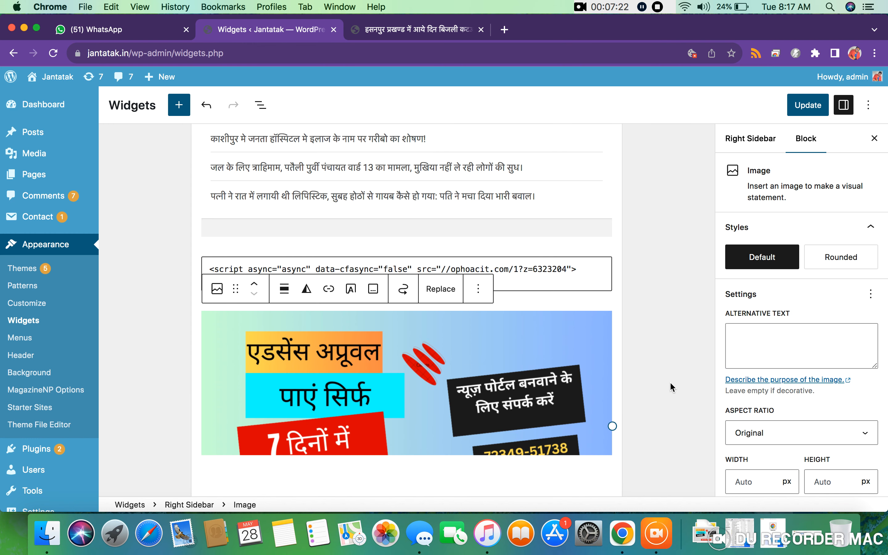
{"action": "scroll", "coordinate": [669, 382], "scroll_direction": "down", "scroll_amount": 3}
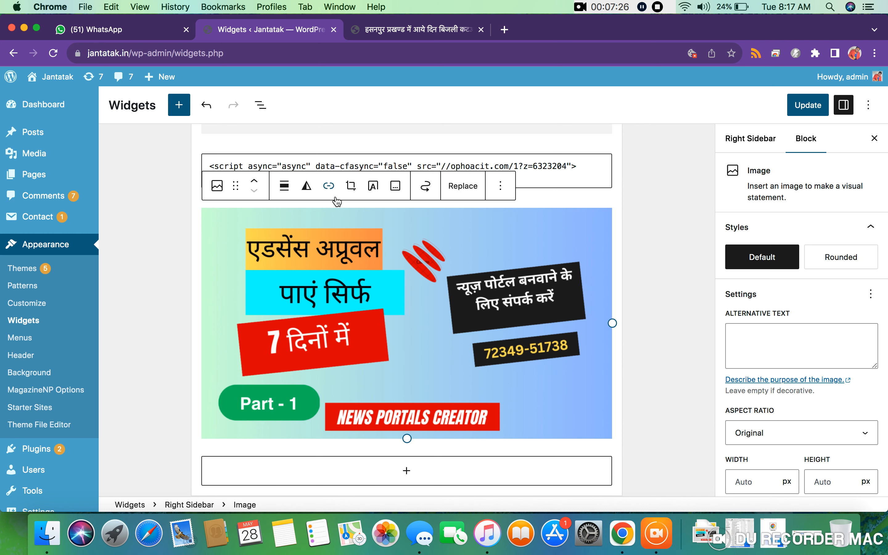
{"action": "left_click", "coordinate": [328, 187]}
{"action": "left_click", "coordinate": [316, 225]}
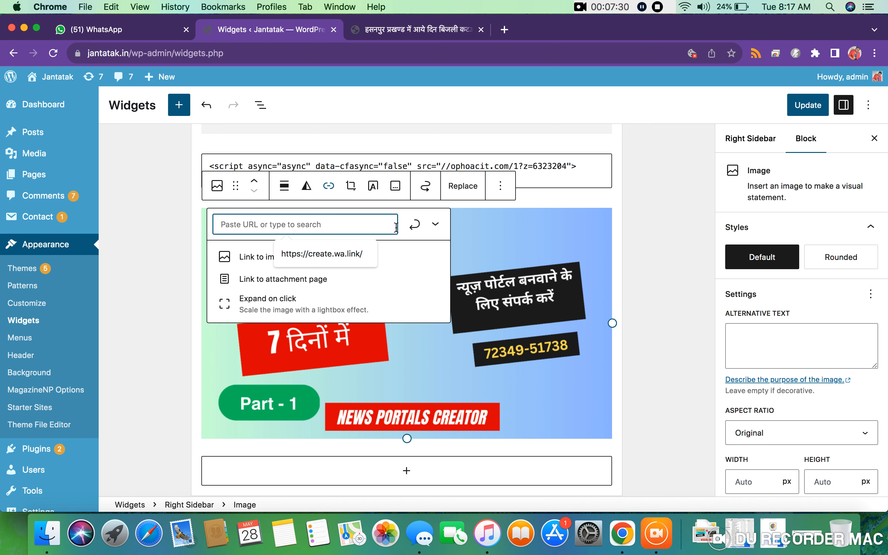
{"action": "left_click", "coordinate": [325, 254]}
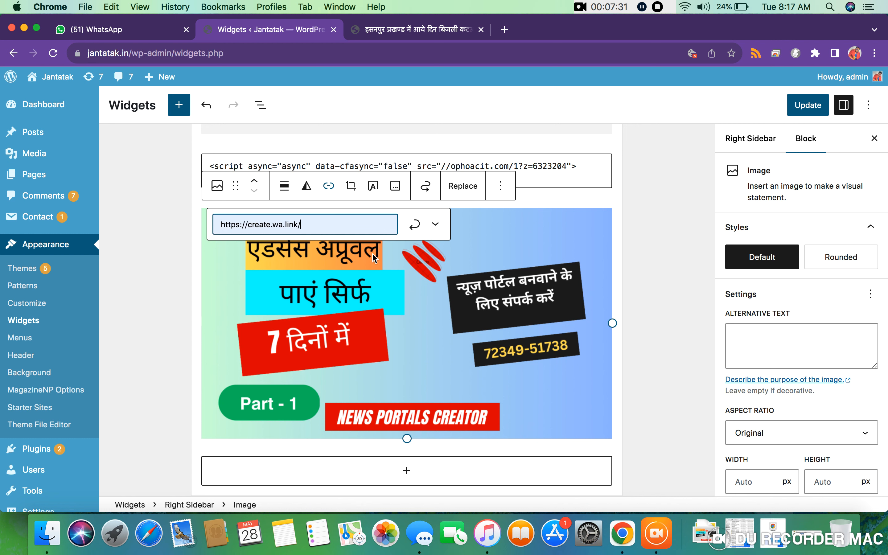
{"action": "left_click", "coordinate": [416, 225]}
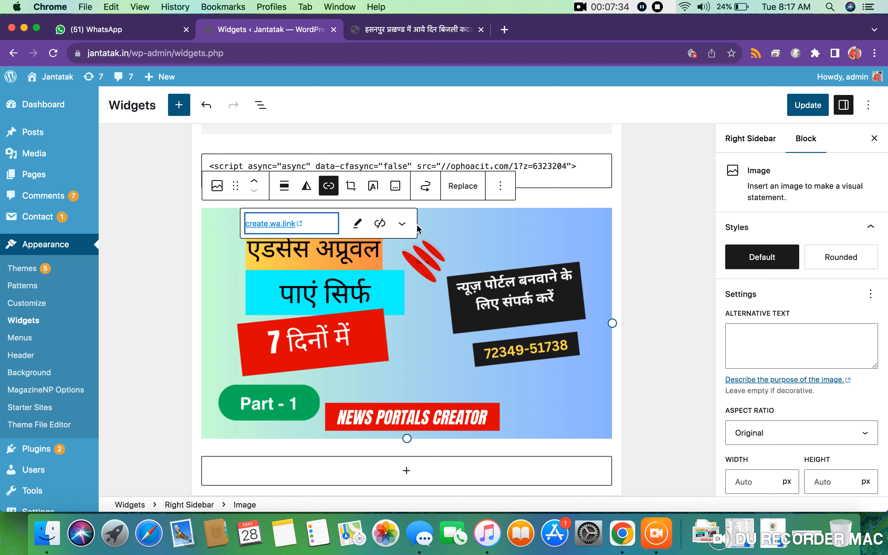
{"action": "left_click", "coordinate": [649, 244]}
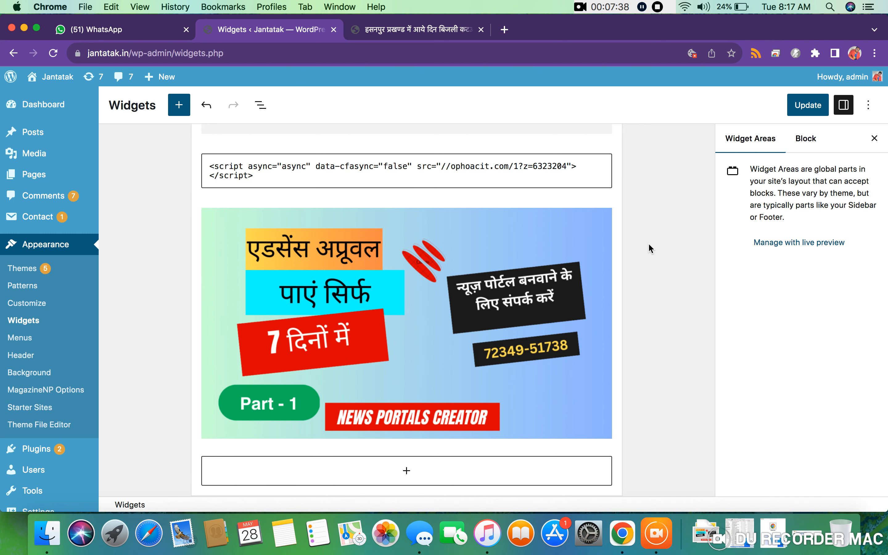
Expand the Home Page Content Area and look through its widgets
{"action": "scroll", "coordinate": [652, 277], "scroll_direction": "down", "scroll_amount": 5}
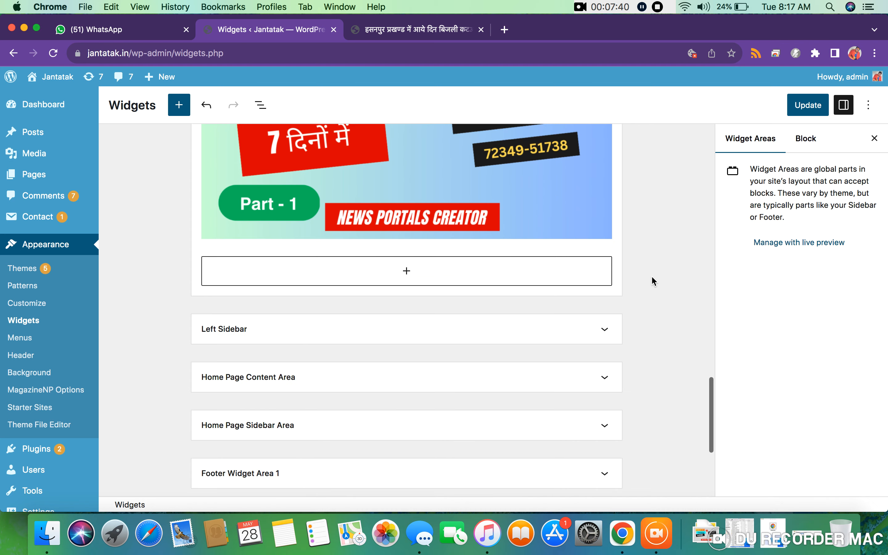
{"action": "scroll", "coordinate": [651, 275], "scroll_direction": "down", "scroll_amount": 1}
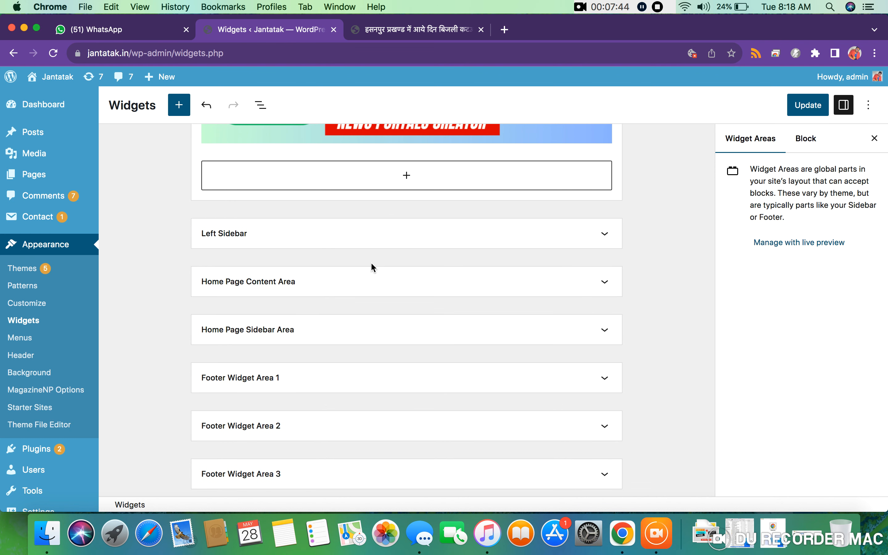
{"action": "scroll", "coordinate": [373, 267], "scroll_direction": "down", "scroll_amount": 1}
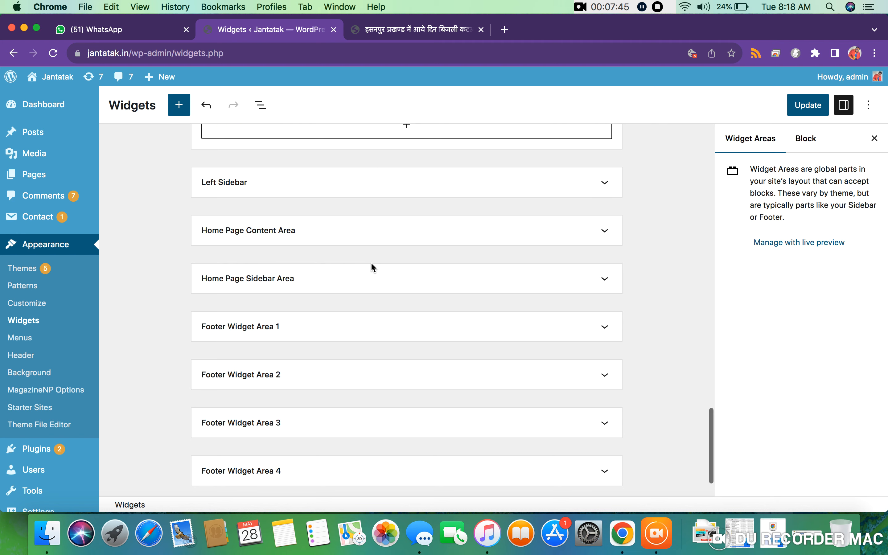
{"action": "left_click", "coordinate": [334, 242]}
{"action": "scroll", "coordinate": [325, 263], "scroll_direction": "down", "scroll_amount": 10}
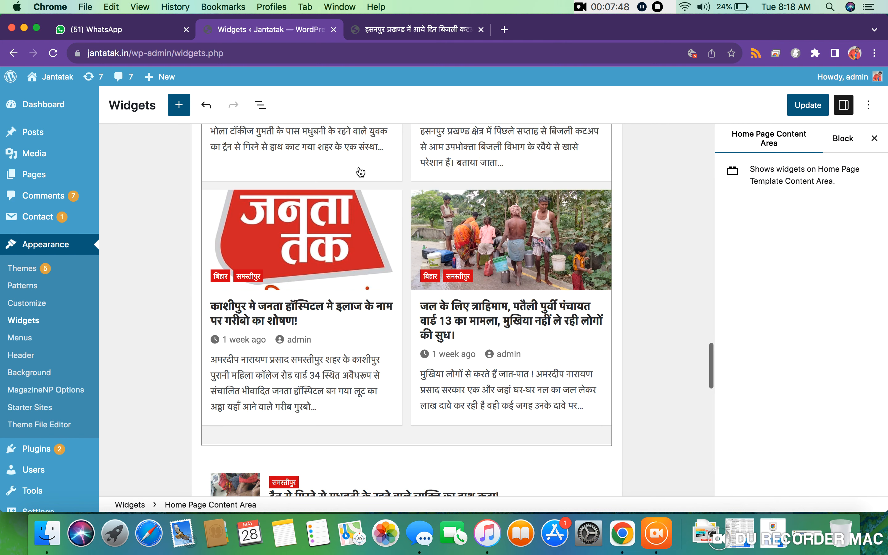
Open the live site's home page and examine where the content area and sidebar sections are laid out
{"action": "left_click", "coordinate": [382, 29]}
{"action": "scroll", "coordinate": [175, 149], "scroll_direction": "up", "scroll_amount": 10}
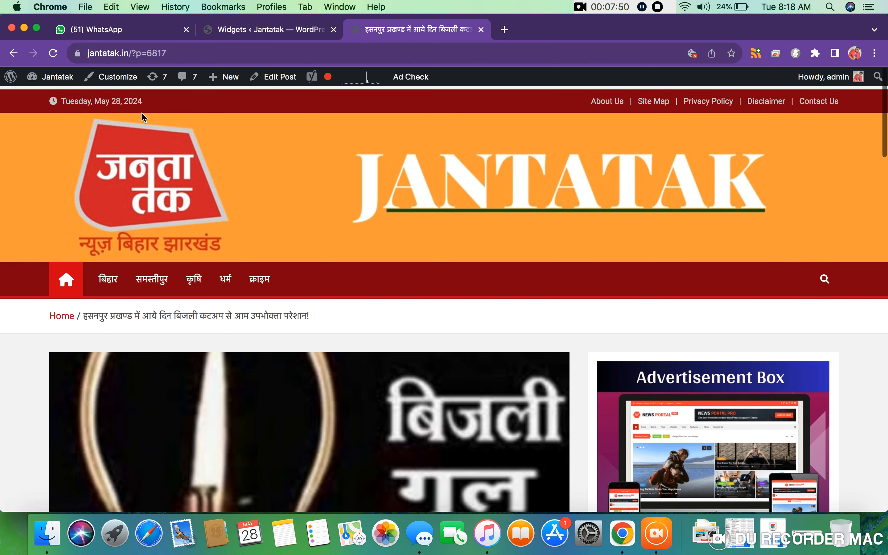
{"action": "left_click", "coordinate": [70, 268]}
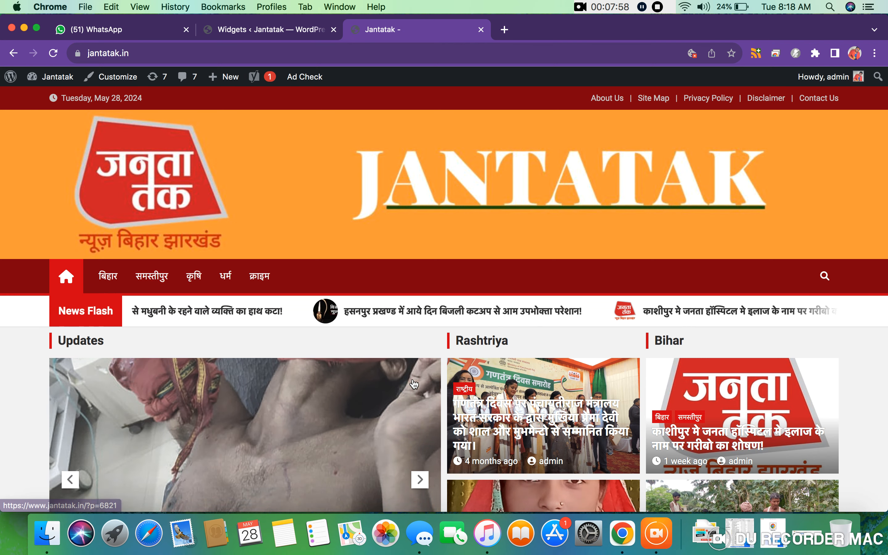
{"action": "scroll", "coordinate": [414, 384], "scroll_direction": "down", "scroll_amount": 10}
{"action": "scroll", "coordinate": [414, 383], "scroll_direction": "down", "scroll_amount": 20}
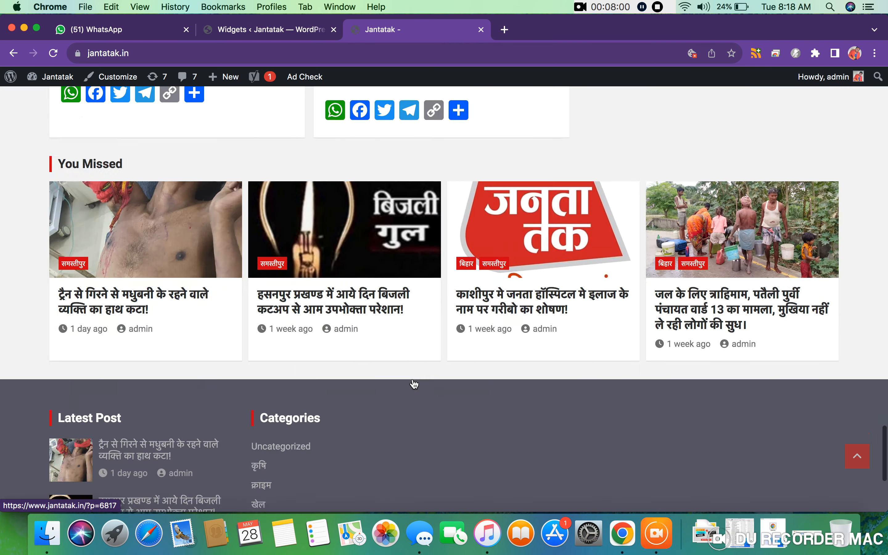
{"action": "scroll", "coordinate": [414, 383], "scroll_direction": "up", "scroll_amount": 20}
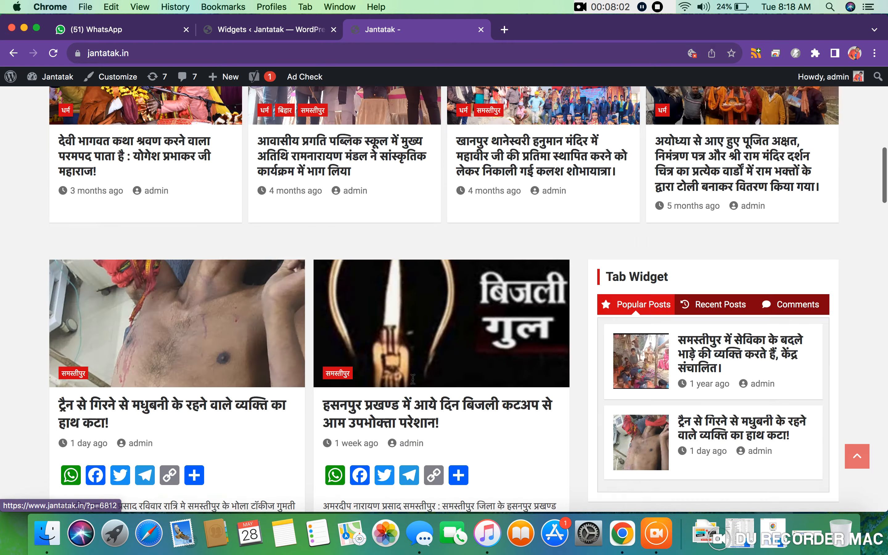
{"action": "scroll", "coordinate": [387, 363], "scroll_direction": "down", "scroll_amount": 5}
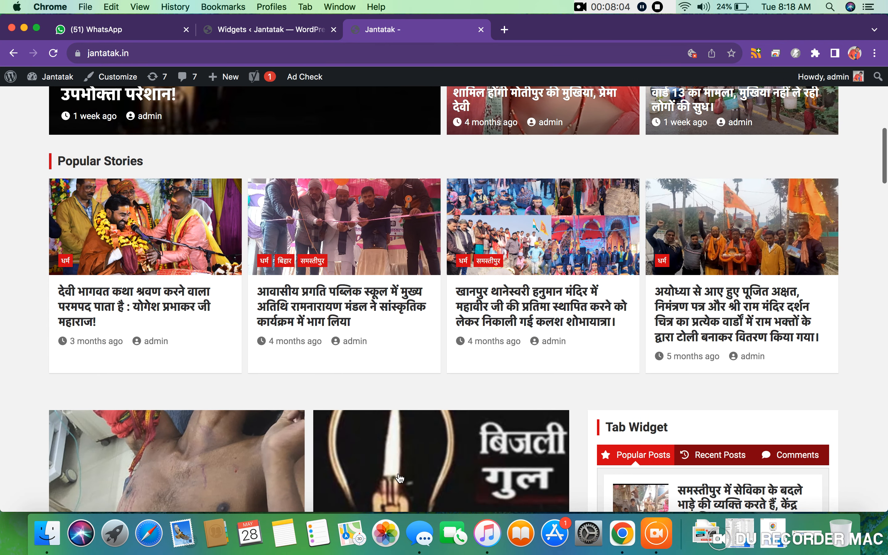
{"action": "scroll", "coordinate": [386, 364], "scroll_direction": "down", "scroll_amount": 20}
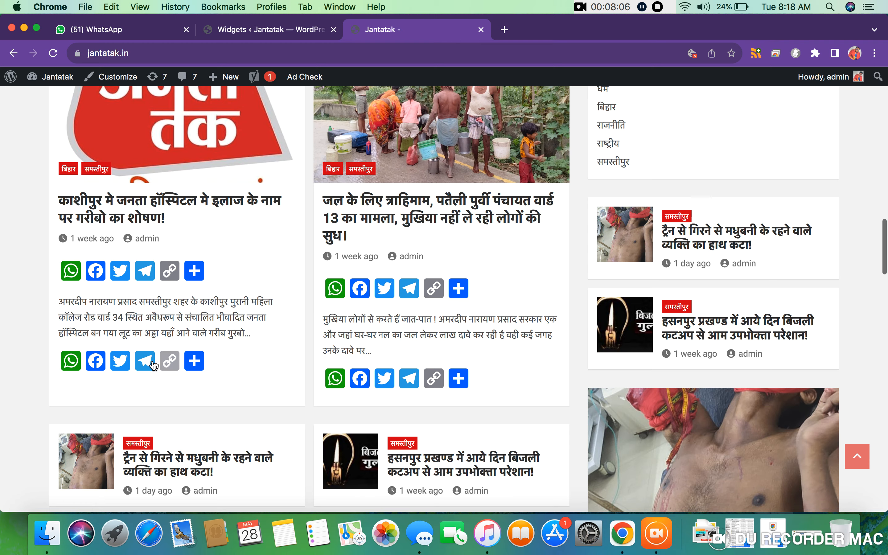
{"action": "scroll", "coordinate": [196, 392], "scroll_direction": "down", "scroll_amount": 13}
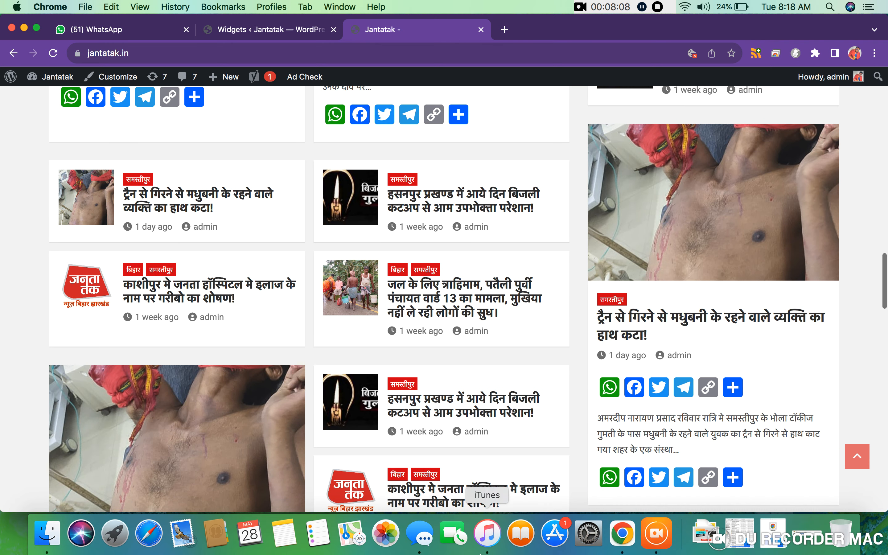
{"action": "scroll", "coordinate": [707, 281], "scroll_direction": "up", "scroll_amount": 17}
{"action": "scroll", "coordinate": [707, 281], "scroll_direction": "up", "scroll_amount": 20}
{"action": "scroll", "coordinate": [657, 343], "scroll_direction": "up", "scroll_amount": 2}
{"action": "scroll", "coordinate": [658, 342], "scroll_direction": "down", "scroll_amount": 20}
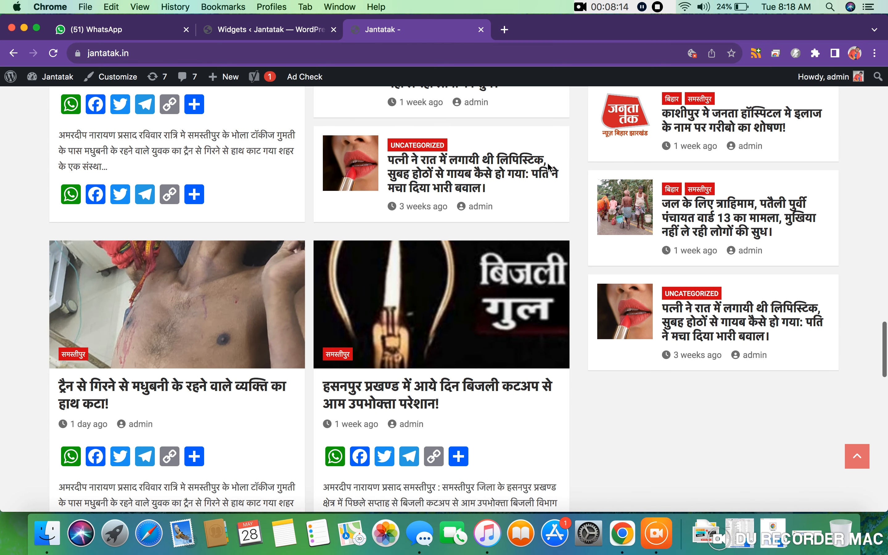
Return to the Widgets page and check the Home Page Content Area down to its end and the areas following it
{"action": "left_click", "coordinate": [268, 30]}
{"action": "scroll", "coordinate": [341, 336], "scroll_direction": "down", "scroll_amount": 5}
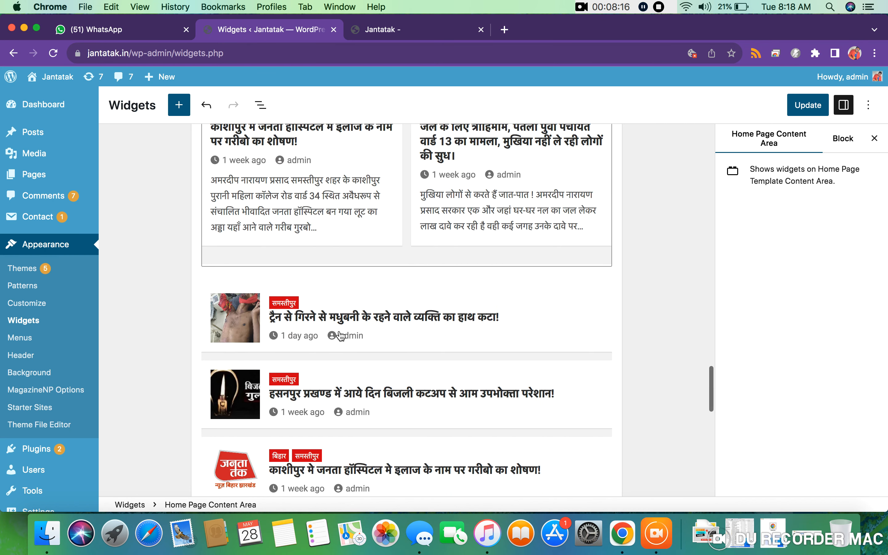
{"action": "scroll", "coordinate": [341, 336], "scroll_direction": "down", "scroll_amount": 10}
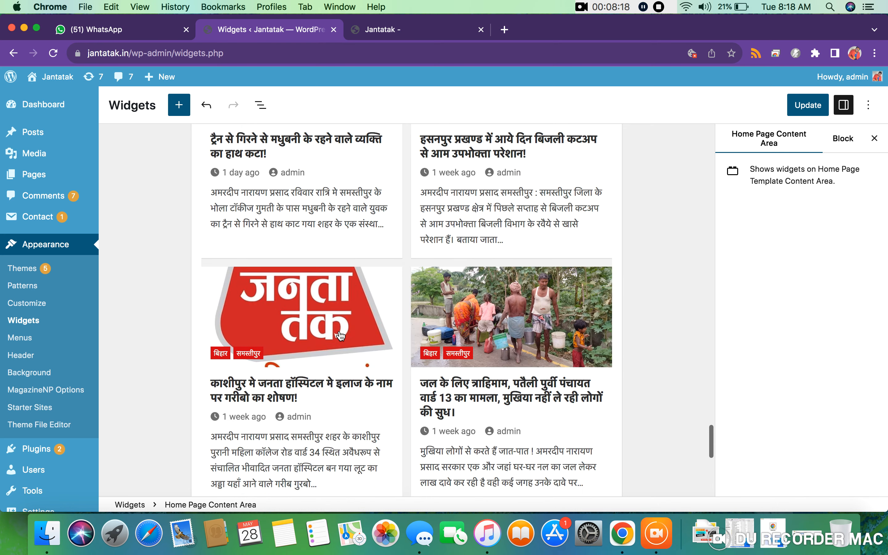
{"action": "scroll", "coordinate": [341, 336], "scroll_direction": "down", "scroll_amount": 10}
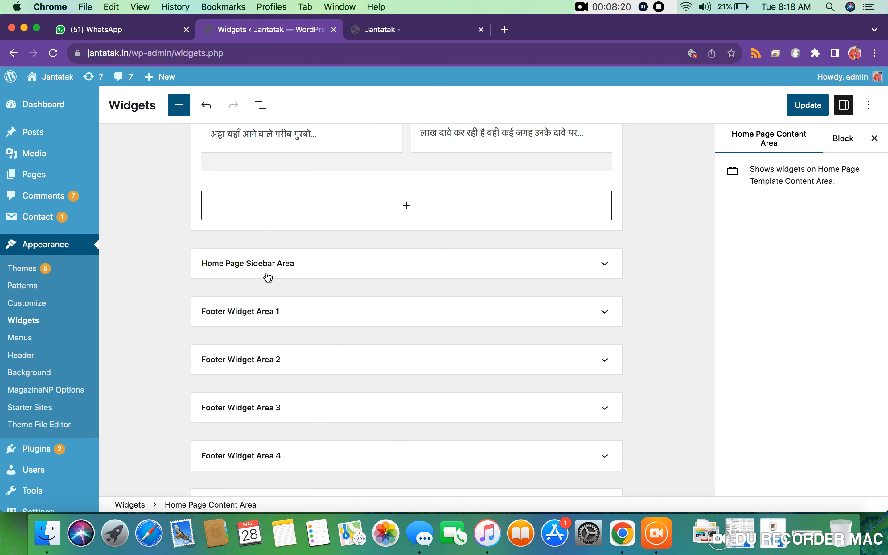
Examine the live home page's sidebar column from the Tab Widget down to its last post
{"action": "left_click", "coordinate": [406, 29]}
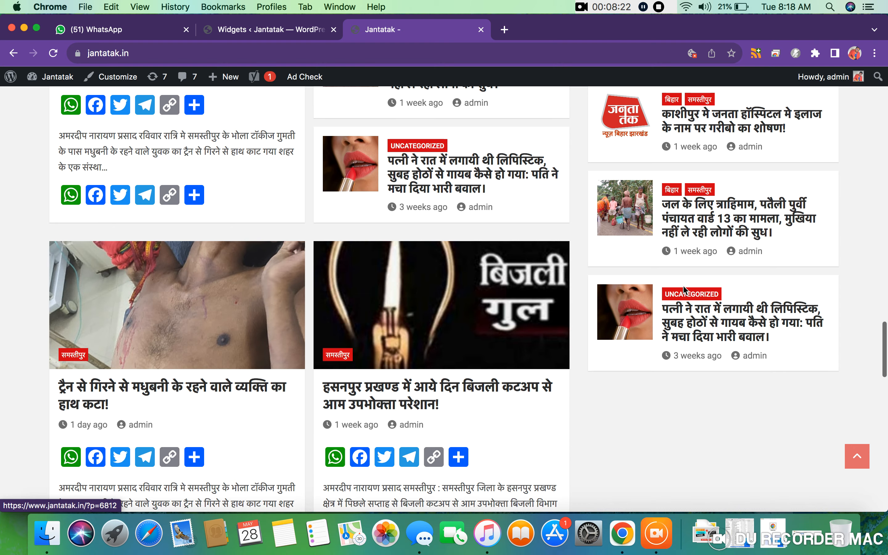
{"action": "scroll", "coordinate": [683, 290], "scroll_direction": "down", "scroll_amount": 10}
{"action": "scroll", "coordinate": [599, 200], "scroll_direction": "up", "scroll_amount": 3}
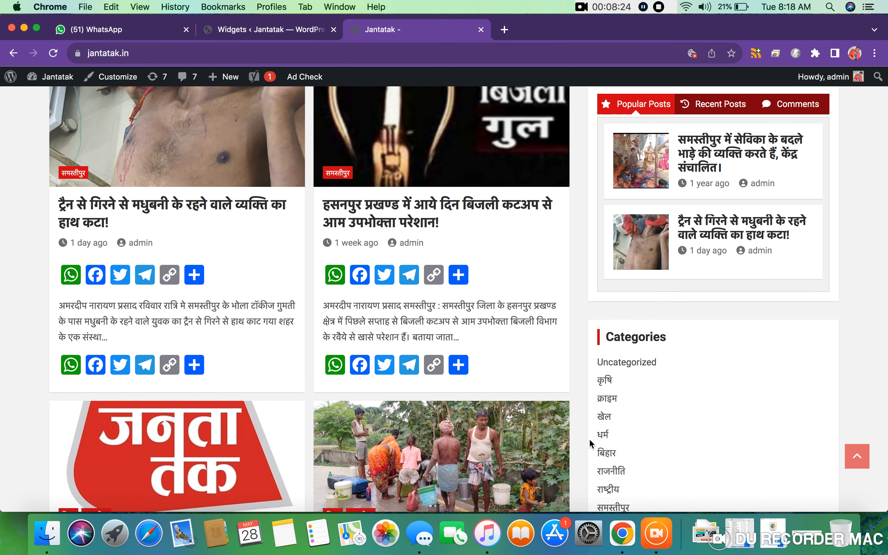
{"action": "scroll", "coordinate": [590, 443], "scroll_direction": "down", "scroll_amount": 2}
{"action": "scroll", "coordinate": [590, 443], "scroll_direction": "down", "scroll_amount": 10}
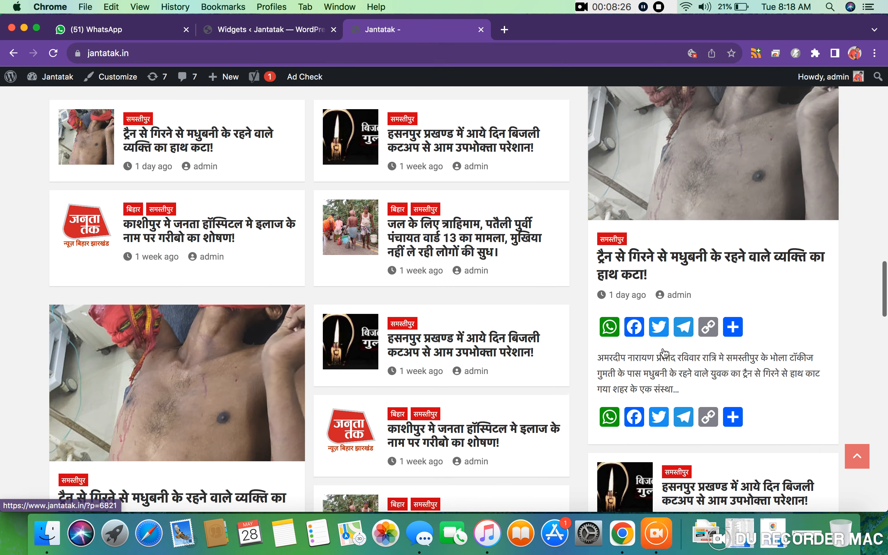
{"action": "scroll", "coordinate": [664, 353], "scroll_direction": "down", "scroll_amount": 6}
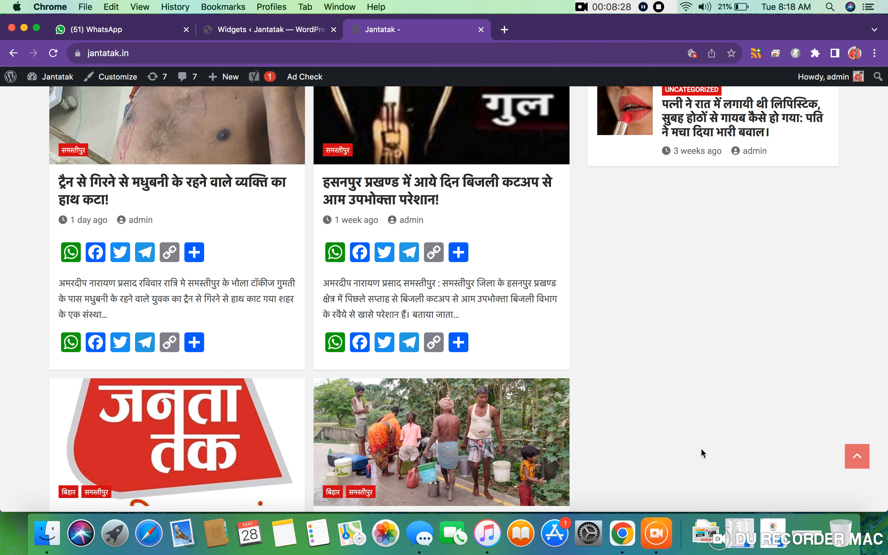
{"action": "scroll", "coordinate": [679, 426], "scroll_direction": "down", "scroll_amount": 4}
{"action": "scroll", "coordinate": [678, 424], "scroll_direction": "down", "scroll_amount": 5}
{"action": "scroll", "coordinate": [674, 323], "scroll_direction": "up", "scroll_amount": 8}
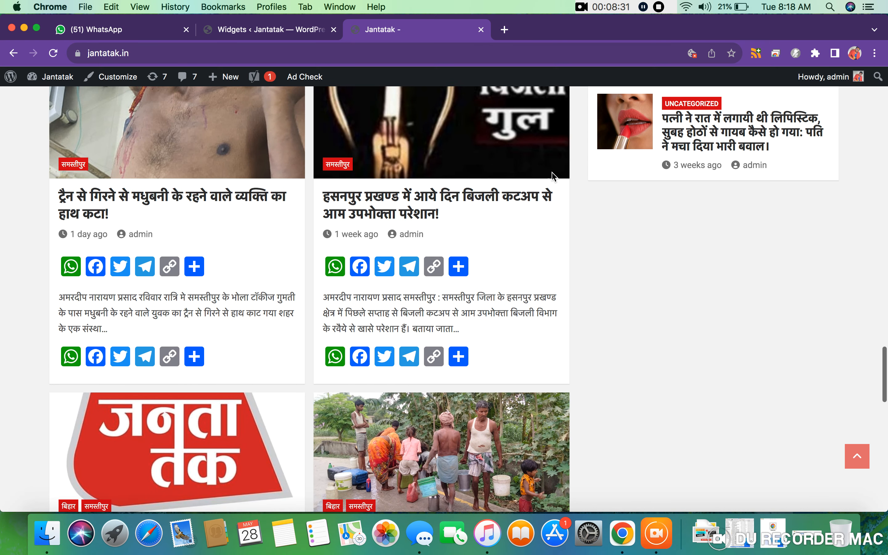
Return to the Widgets page and, in the Home Page Sidebar Area, set the Tab Widget's title to "Latest Posts"
{"action": "left_click", "coordinate": [281, 31]}
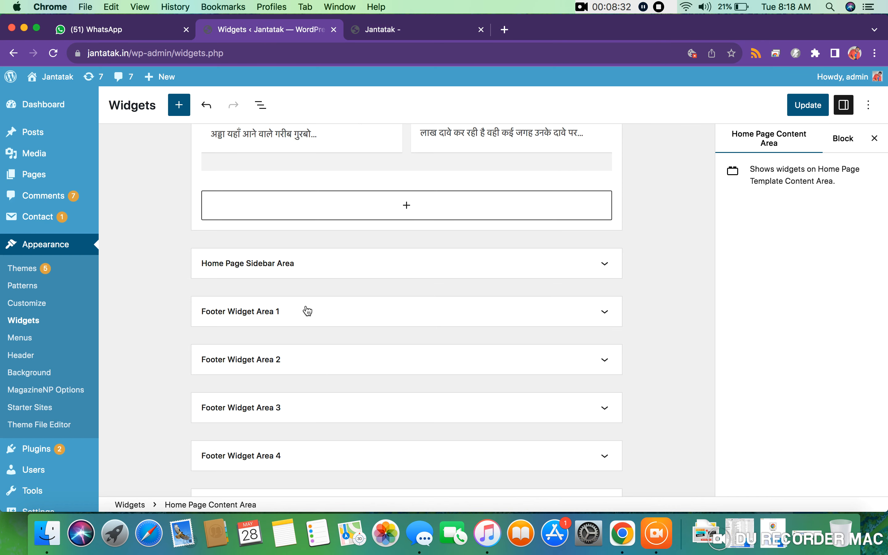
{"action": "left_click", "coordinate": [368, 266]}
{"action": "scroll", "coordinate": [351, 382], "scroll_direction": "down", "scroll_amount": 10}
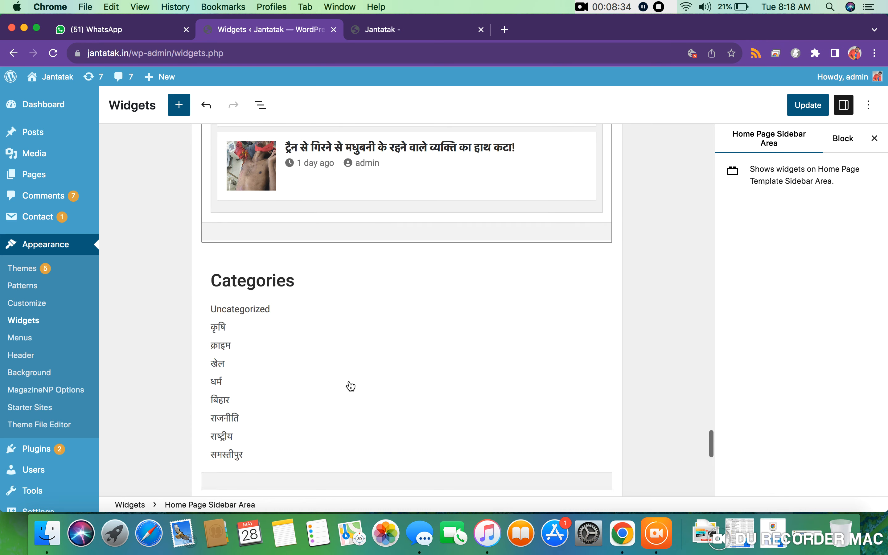
{"action": "scroll", "coordinate": [351, 386], "scroll_direction": "up", "scroll_amount": 10}
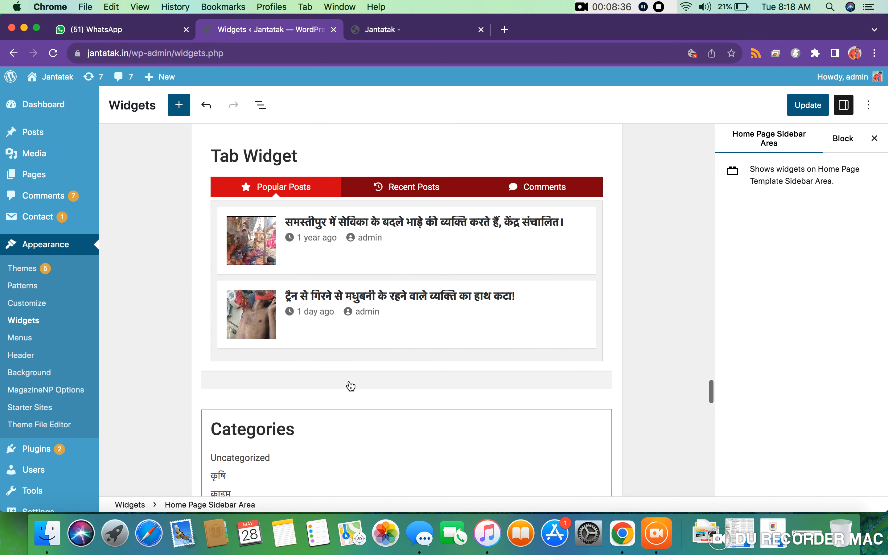
{"action": "left_click", "coordinate": [285, 176]}
{"action": "left_click_drag", "start_coordinate": [285, 176], "coordinate": [231, 201]}
{"action": "triple_click", "coordinate": [232, 201]}
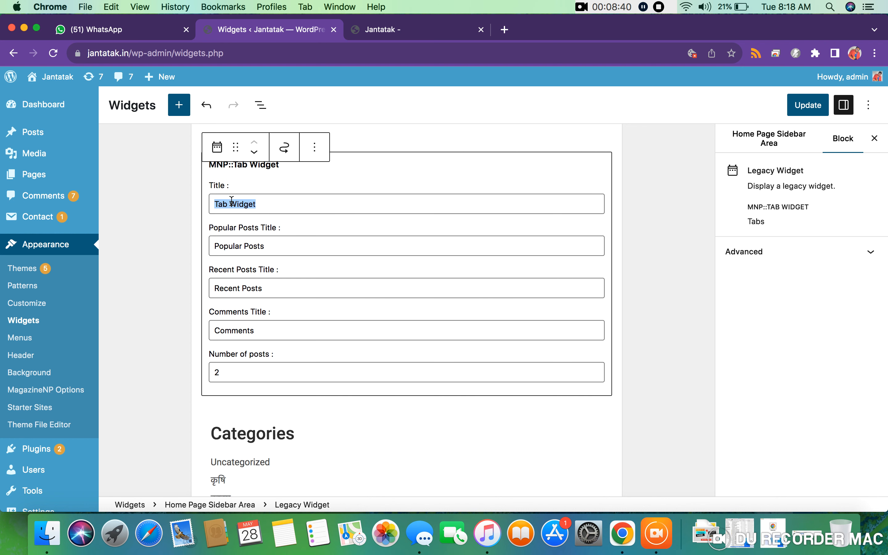
{"action": "type", "text": "Latest Posts"}
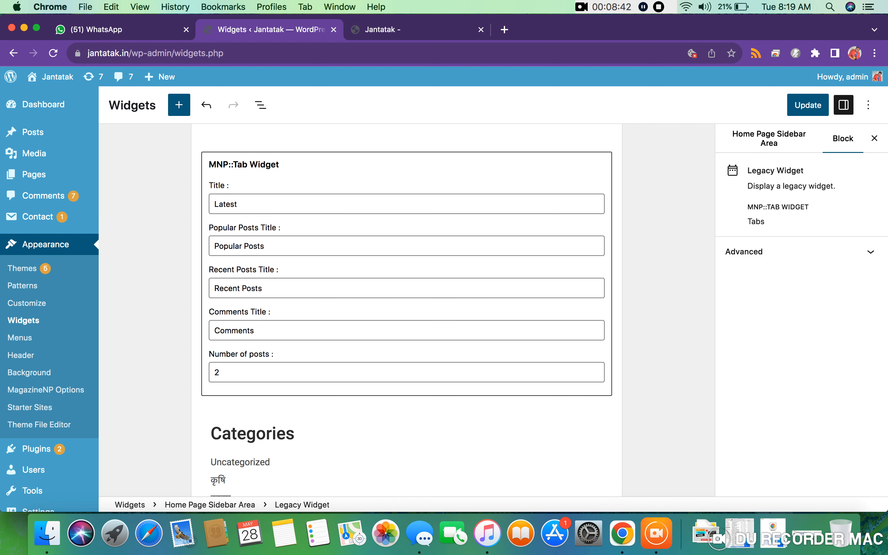
{"action": "left_click", "coordinate": [168, 236]}
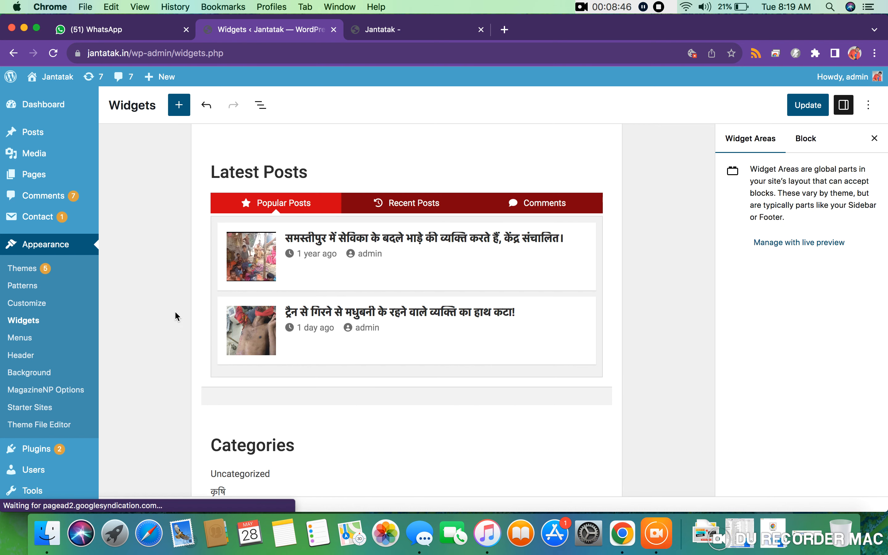
View the block choices for adding a widget at the end of the Home Page Sidebar Area without inserting one
{"action": "scroll", "coordinate": [176, 316], "scroll_direction": "down", "scroll_amount": 4}
{"action": "scroll", "coordinate": [176, 316], "scroll_direction": "down", "scroll_amount": 4}
{"action": "scroll", "coordinate": [315, 366], "scroll_direction": "down", "scroll_amount": 10}
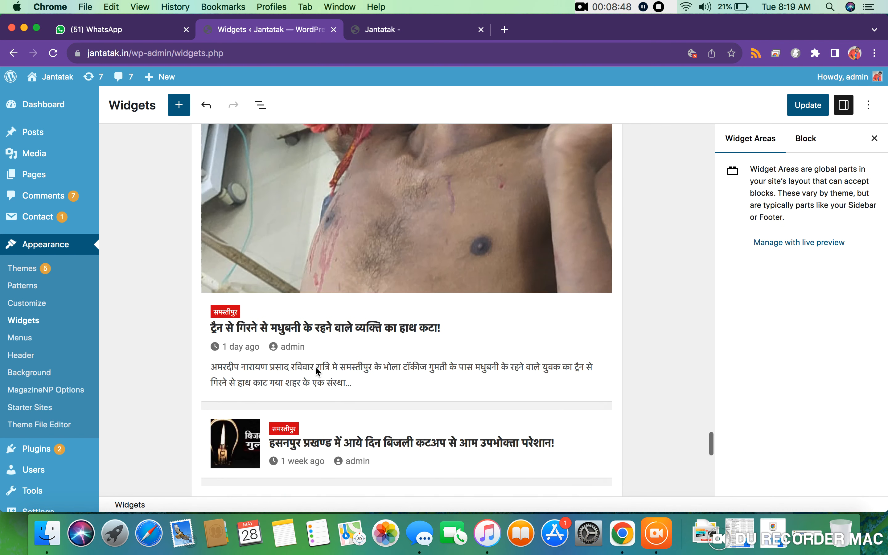
{"action": "scroll", "coordinate": [316, 368], "scroll_direction": "down", "scroll_amount": 7}
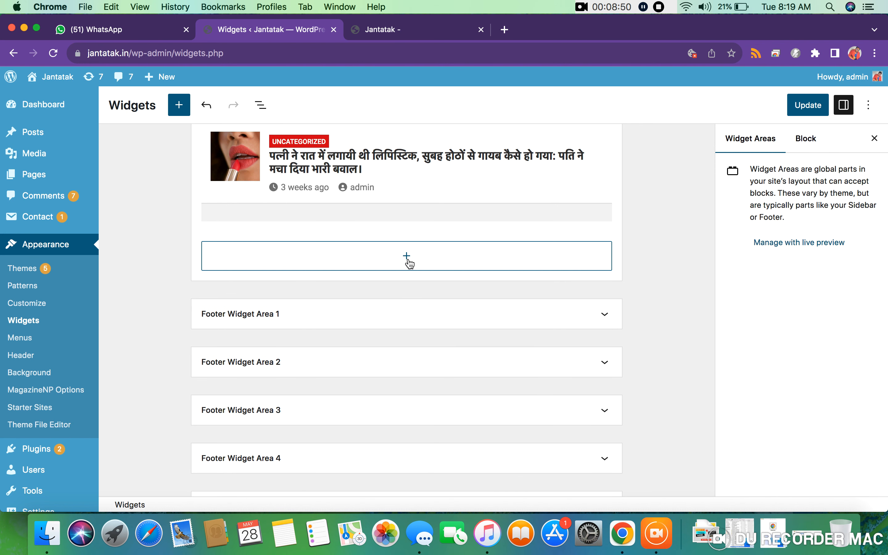
{"action": "left_click", "coordinate": [406, 256]}
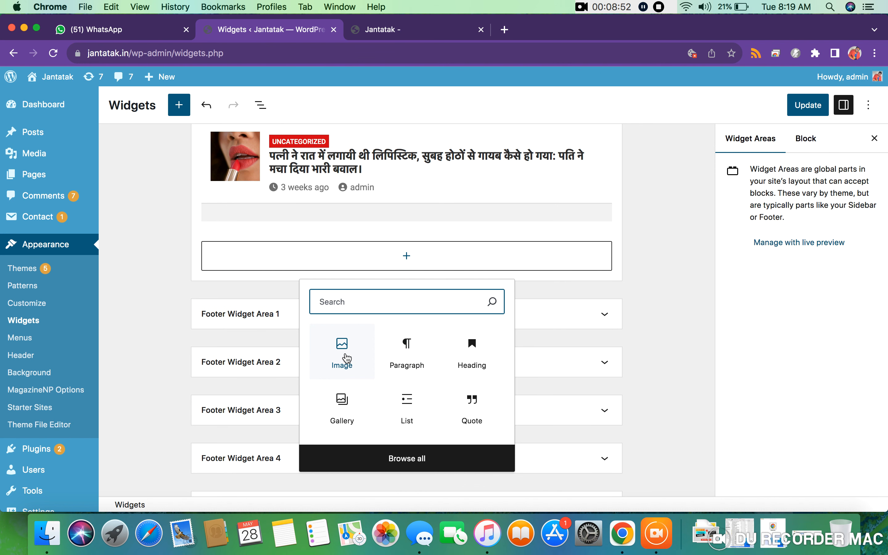
{"action": "left_click", "coordinate": [670, 300]}
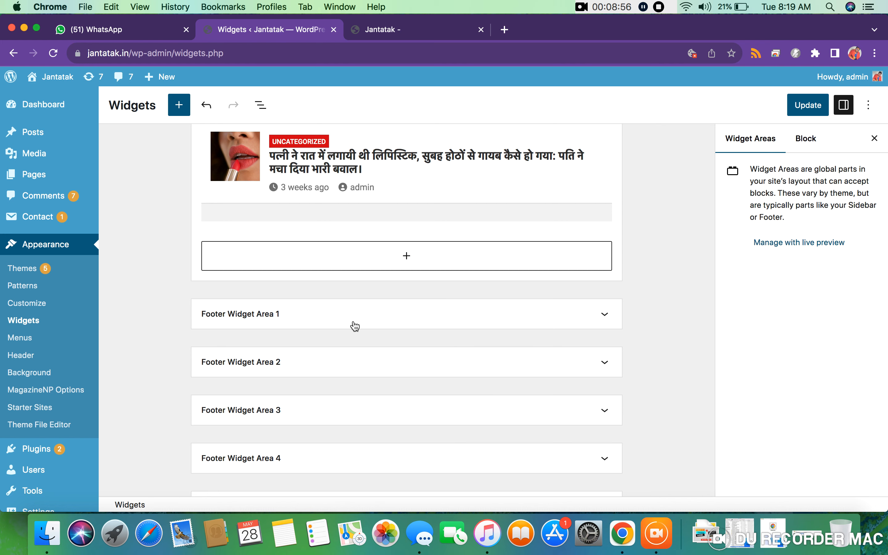
Examine the footer columns at the end of the live home page and return to the Widgets page
{"action": "left_click", "coordinate": [390, 29]}
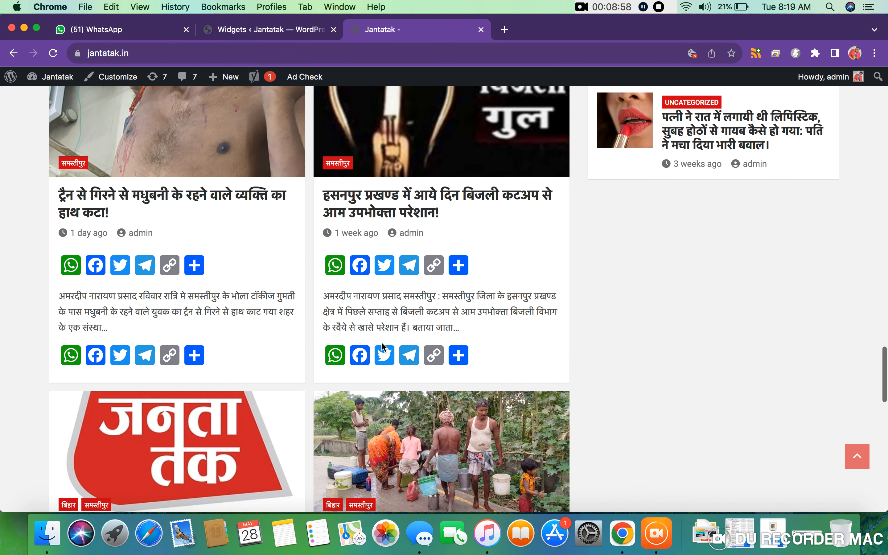
{"action": "scroll", "coordinate": [382, 345], "scroll_direction": "down", "scroll_amount": 10}
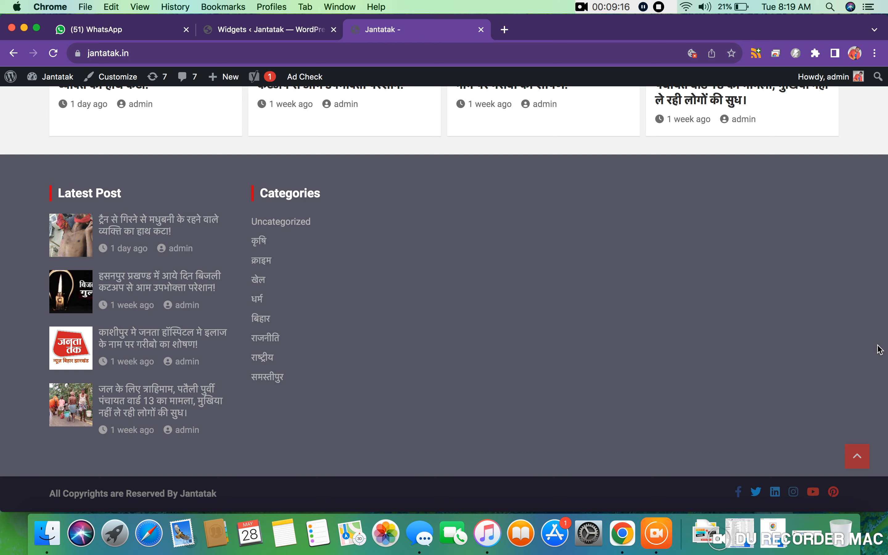
{"action": "left_click", "coordinate": [284, 33]}
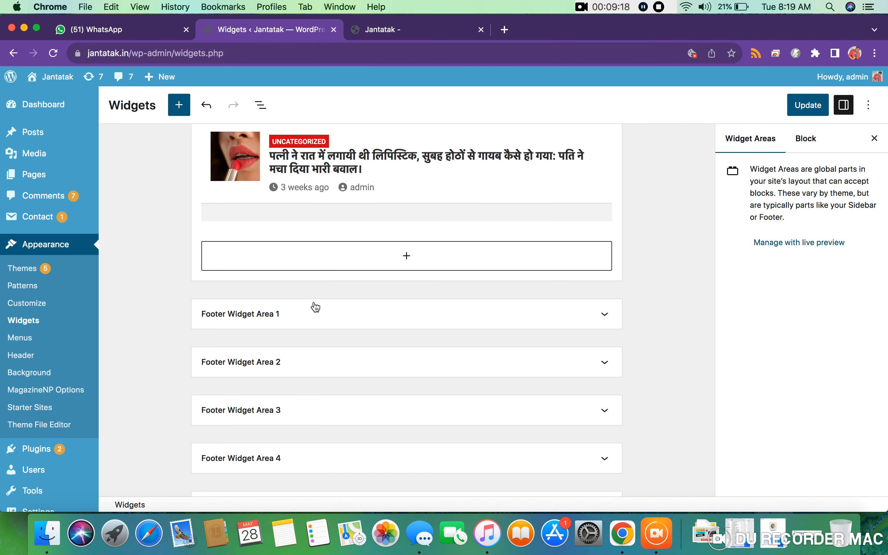
Expand Footer Widget Area 3 and view the block choices for it without inserting one
{"action": "scroll", "coordinate": [318, 376], "scroll_direction": "down", "scroll_amount": 2}
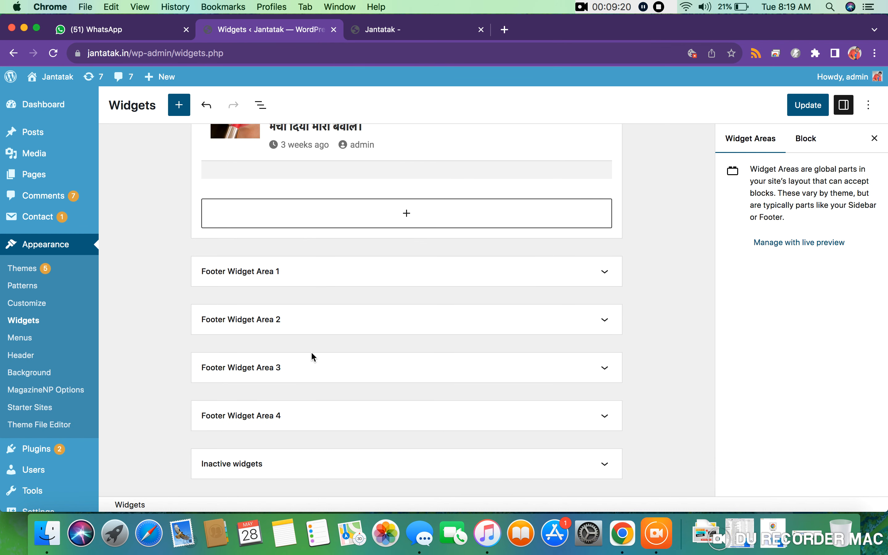
{"action": "left_click", "coordinate": [311, 368]}
{"action": "scroll", "coordinate": [311, 370], "scroll_direction": "down", "scroll_amount": 2}
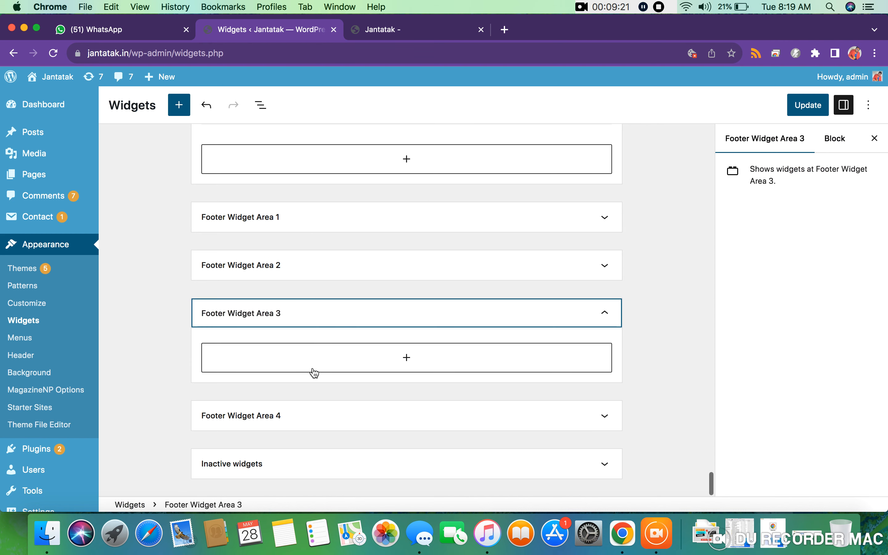
{"action": "left_click", "coordinate": [406, 363]}
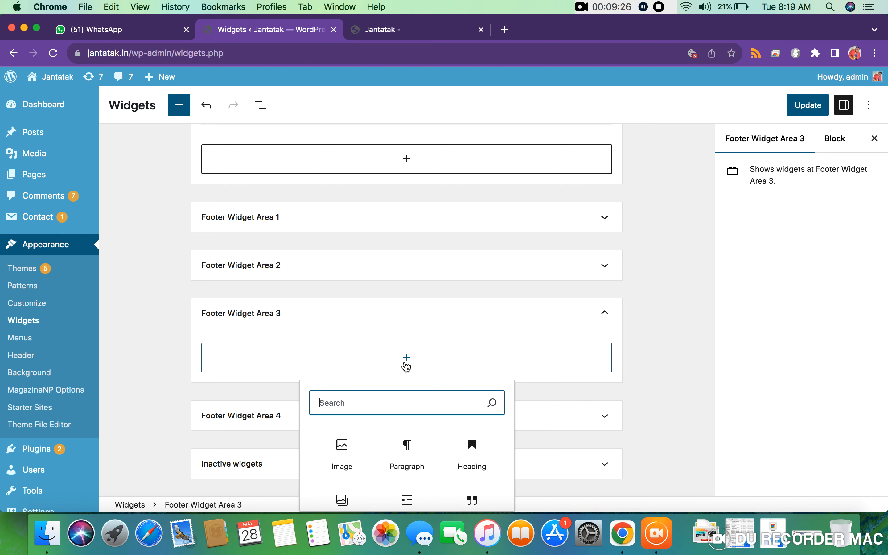
{"action": "left_click", "coordinate": [643, 382]}
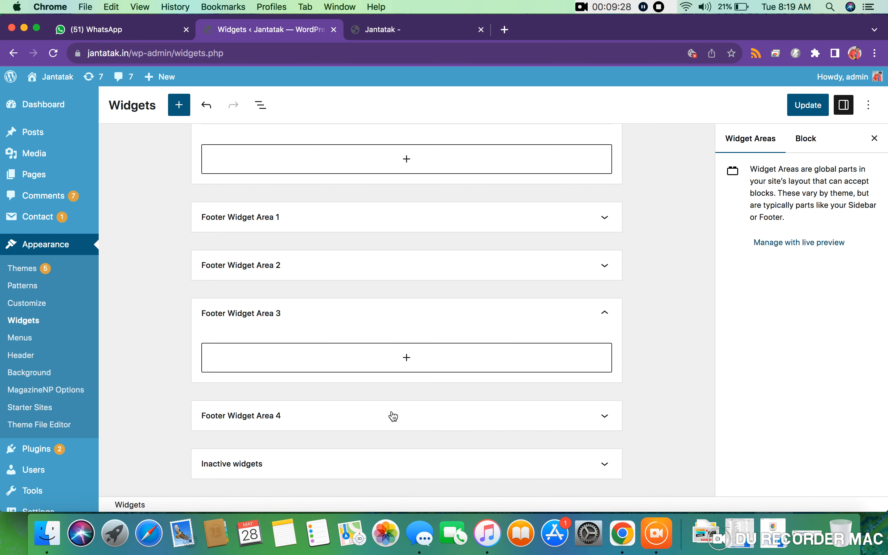